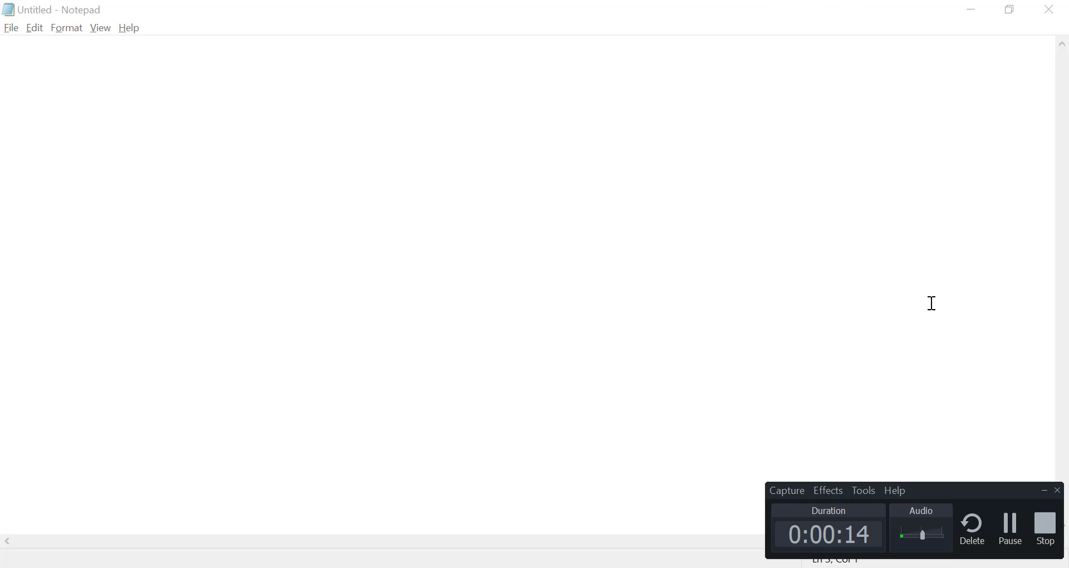
Write the note lines "Pega Robotics or Openspan" and "RPA tool", separated by blank lines.
left_click(914, 308)
left_click(1045, 490)
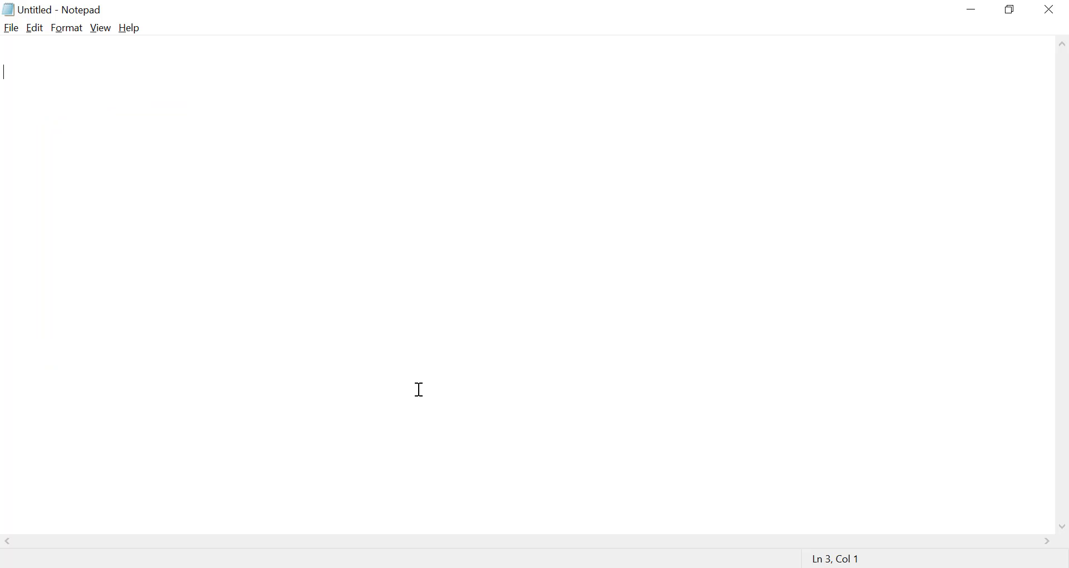
type("Pega Robotics or Op")
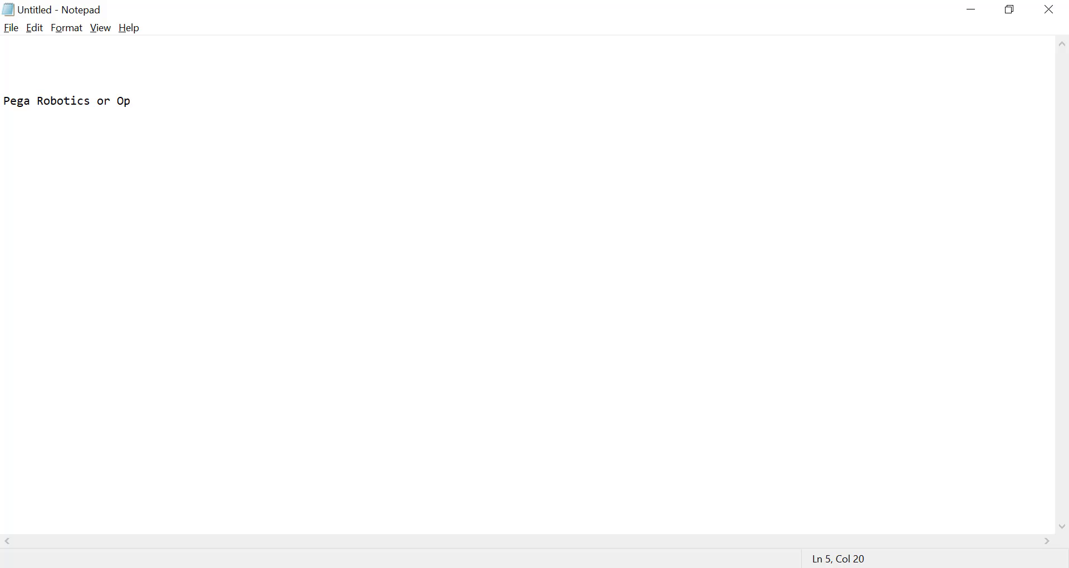
type("enspan")
key("Return")
key("Return")
type("RPA tool")
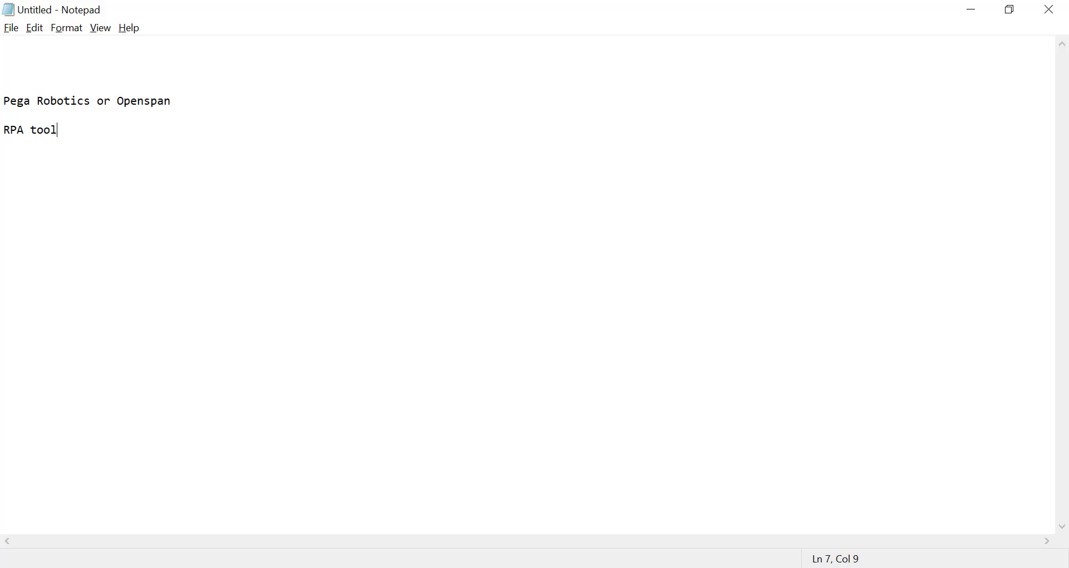
key("Return")
key("Return")
type("60%")
type("(")
left_click_drag(94, 160, 3, 162)
key("BackSpace")
List Blue Prism, Uipath, Automation Anywhere and Workfusion on separate lines below the "RPA tool" line.
type("Blue Prism")
key("Return")
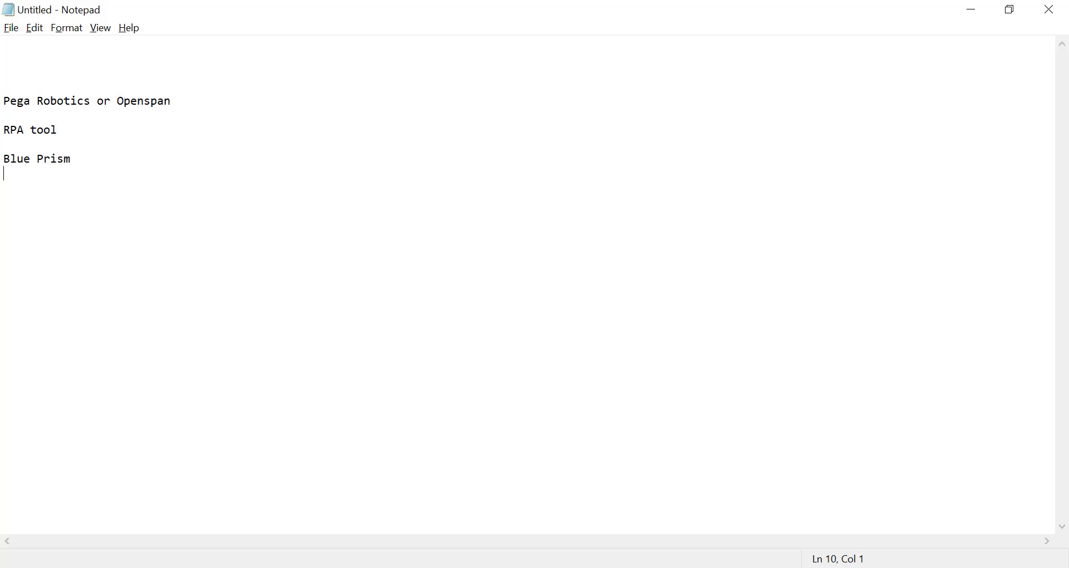
type("Uipath")
key("Return")
type("Automa")
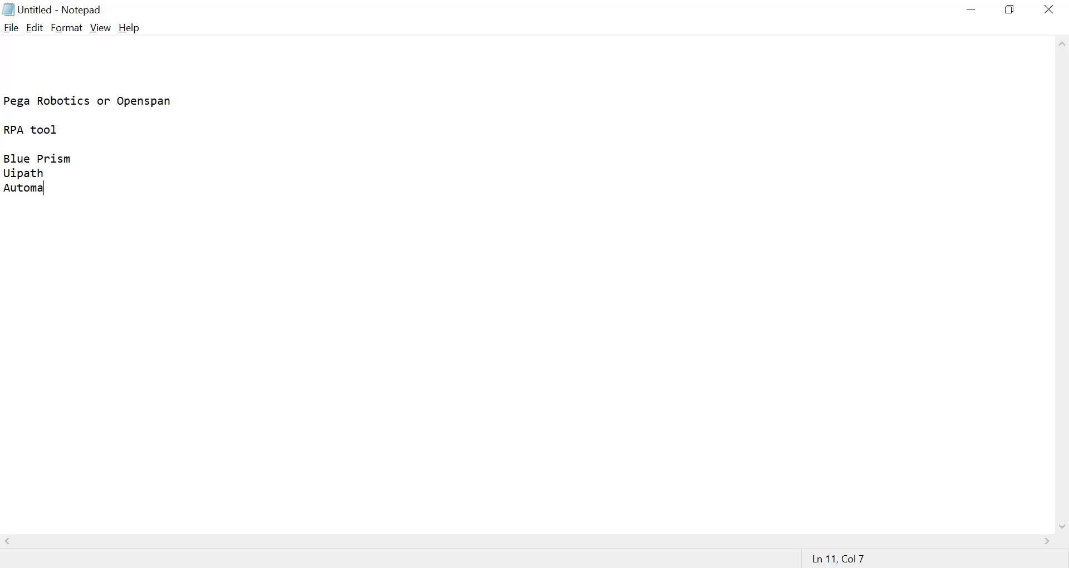
type("tion Any")
key("BackSpace")
type("nyeh")
key("BackSpace")
key("BackSpace")
type("where")
key("Return")
type("Workfusion")
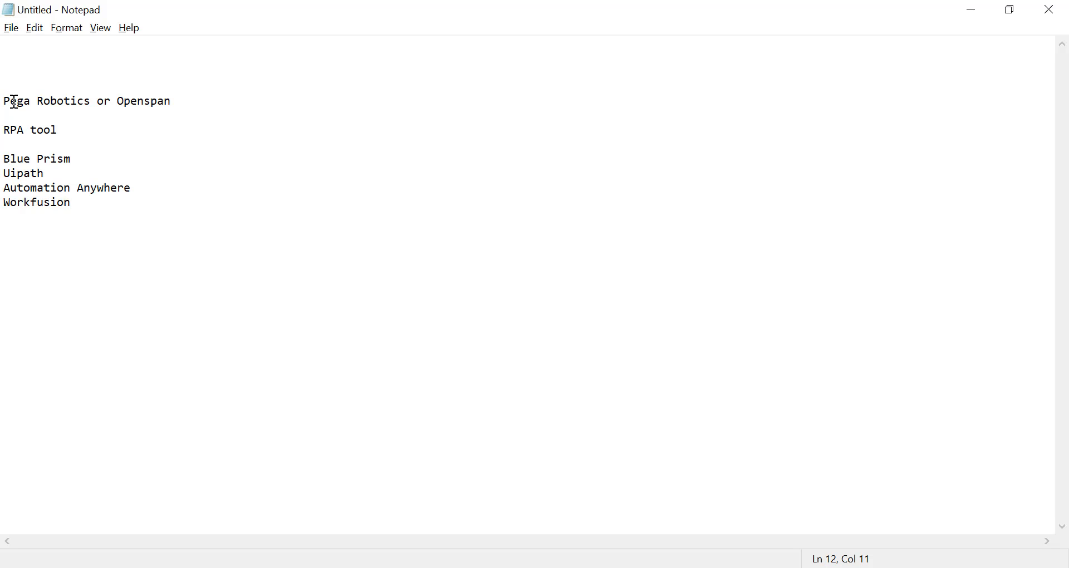
mouse_move(7, 161)
left_mouse_down()
mouse_move(79, 162)
mouse_move(3, 159)
mouse_move(3, 177)
left_mouse_up()
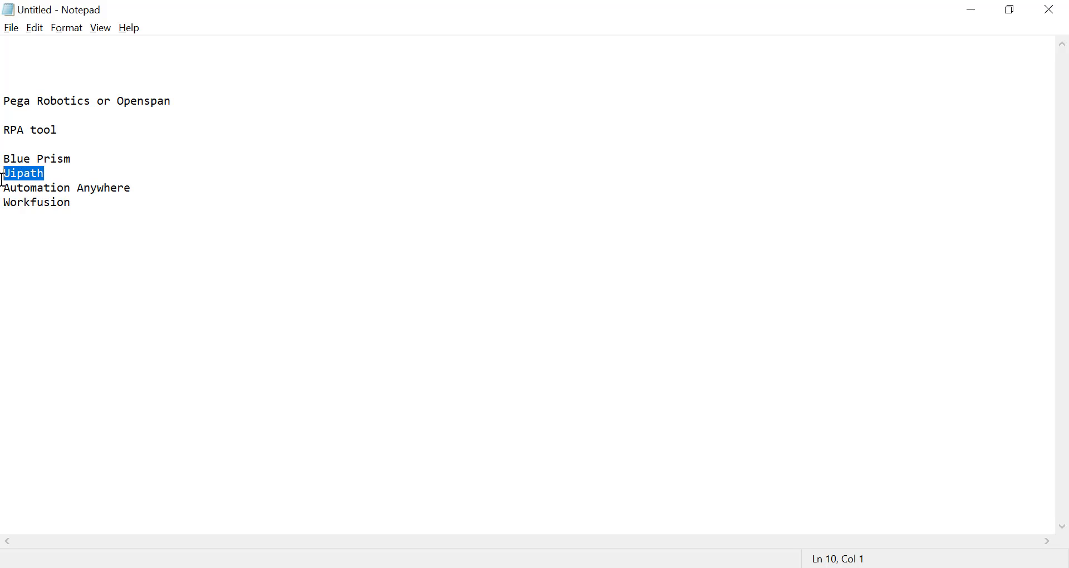
left_click(50, 171)
left_click_drag(60, 171, 85, 159)
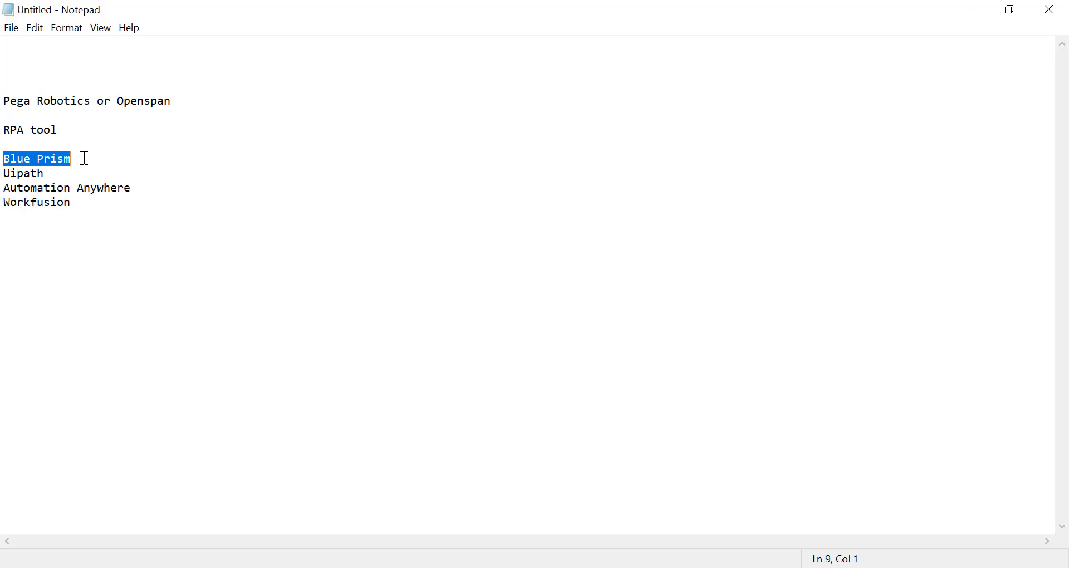
left_click(85, 158)
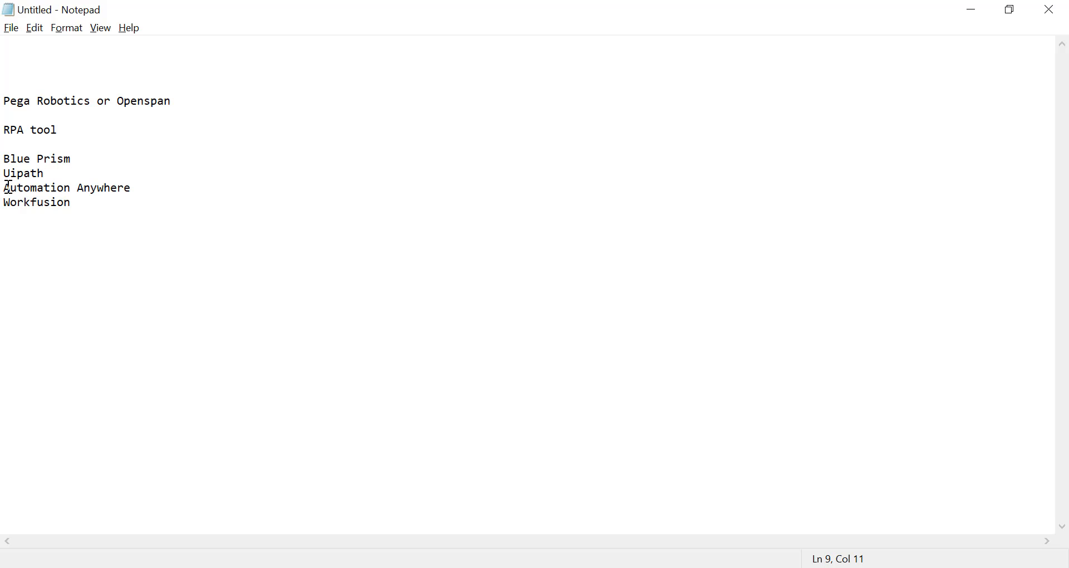
left_click_drag(6, 188, 146, 191)
left_click_drag(50, 176, 3, 176)
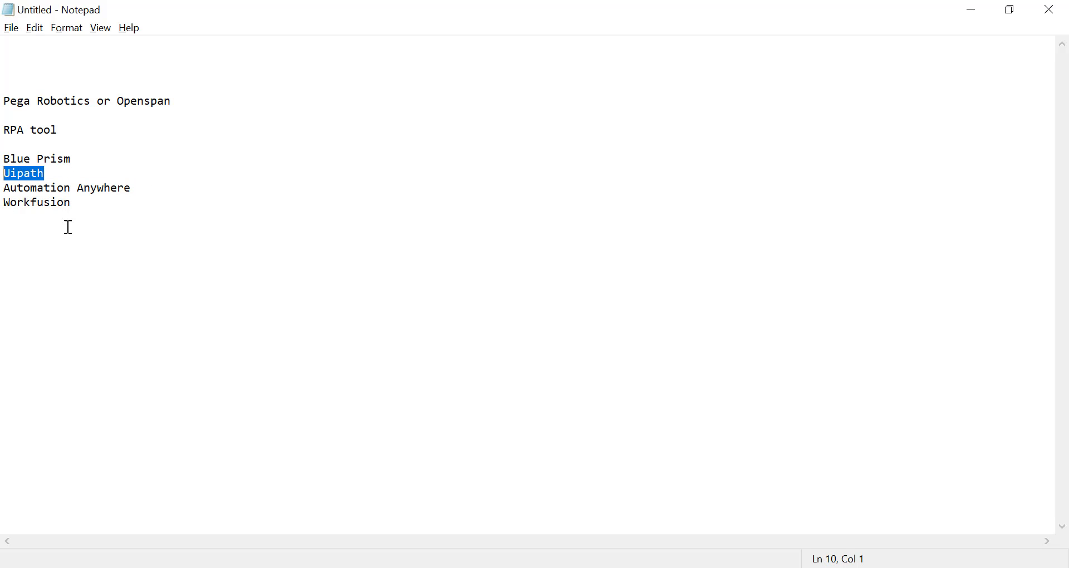
left_click_drag(73, 204, 2, 205)
left_click(470, 292)
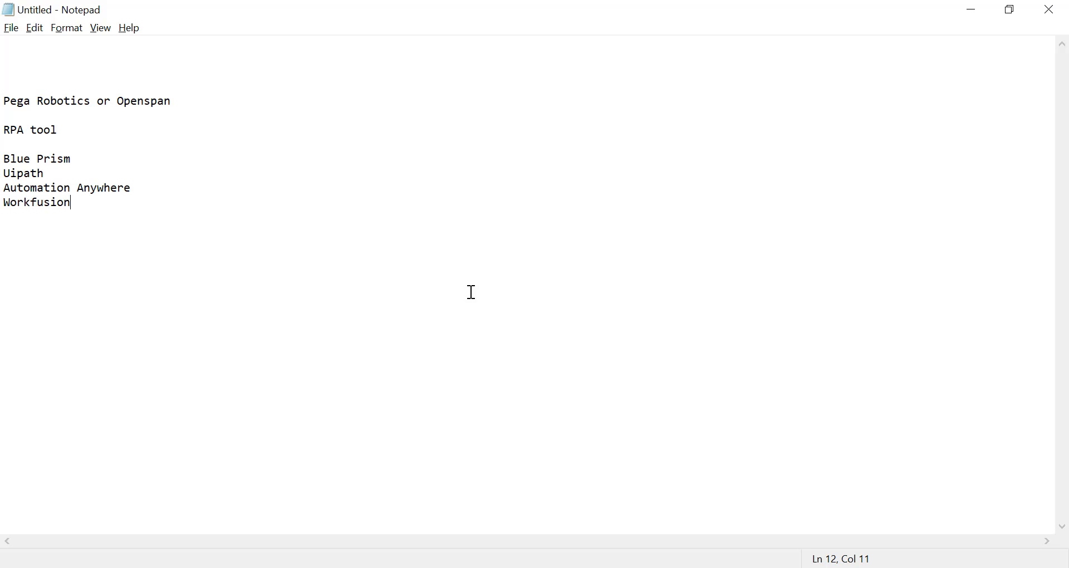
Switch to Pega Robotics Studio.
left_click(706, 567)
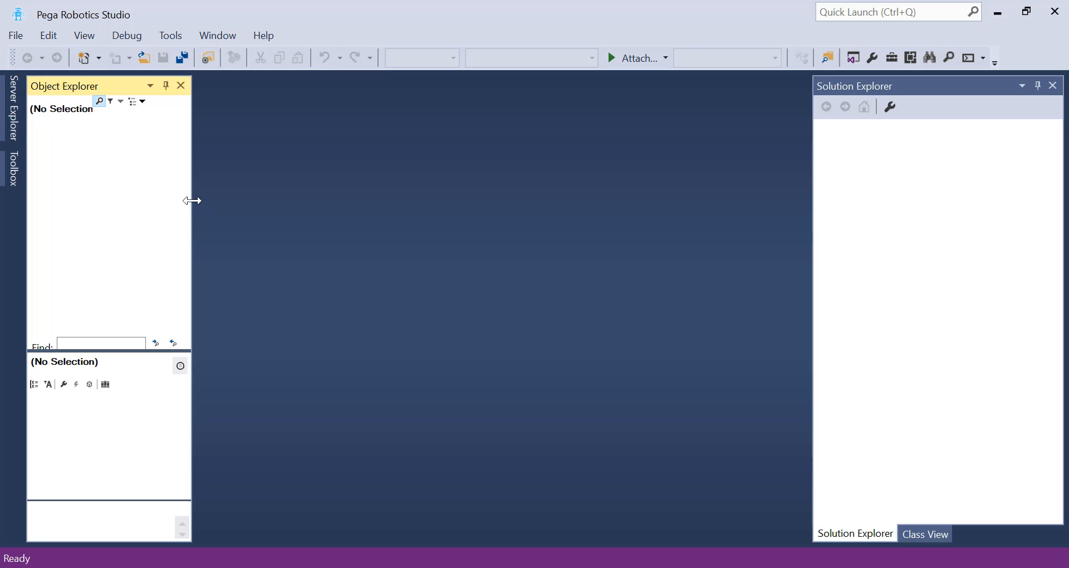
left_click(225, 38)
mouse_move(262, 38)
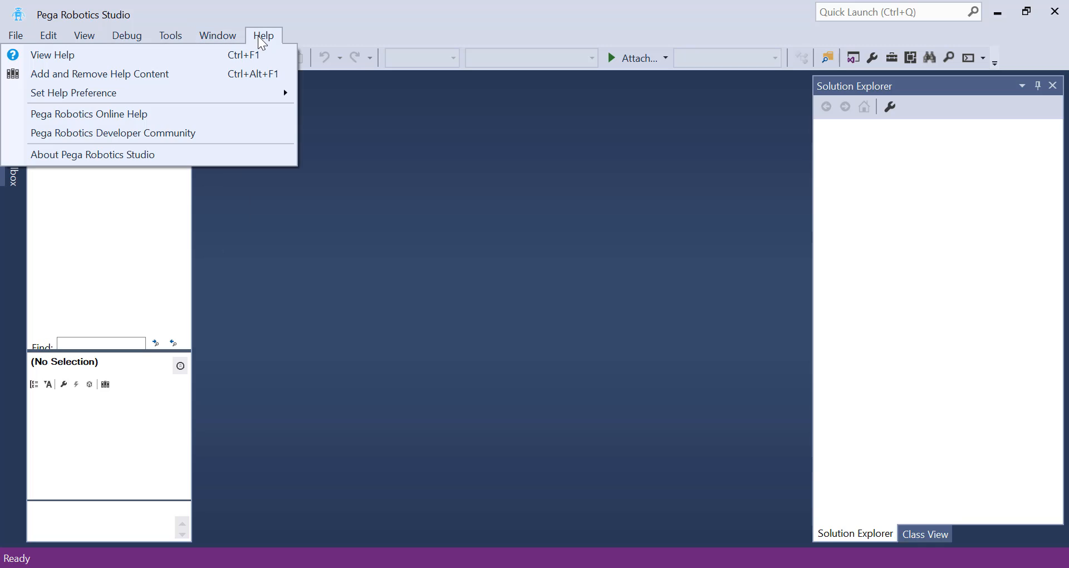
left_click(294, 230)
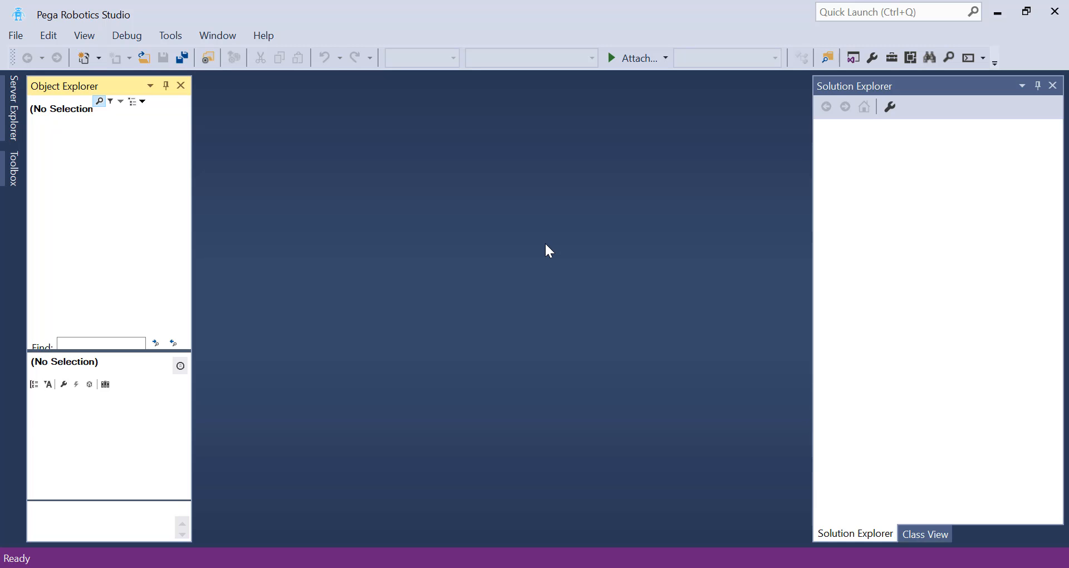
left_click(11, 36)
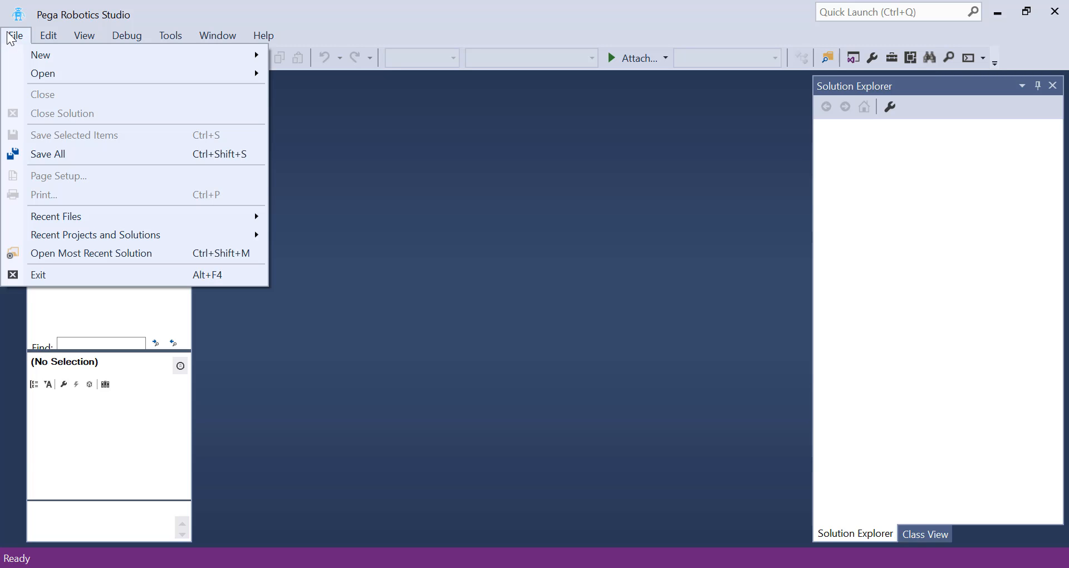
mouse_move(128, 36)
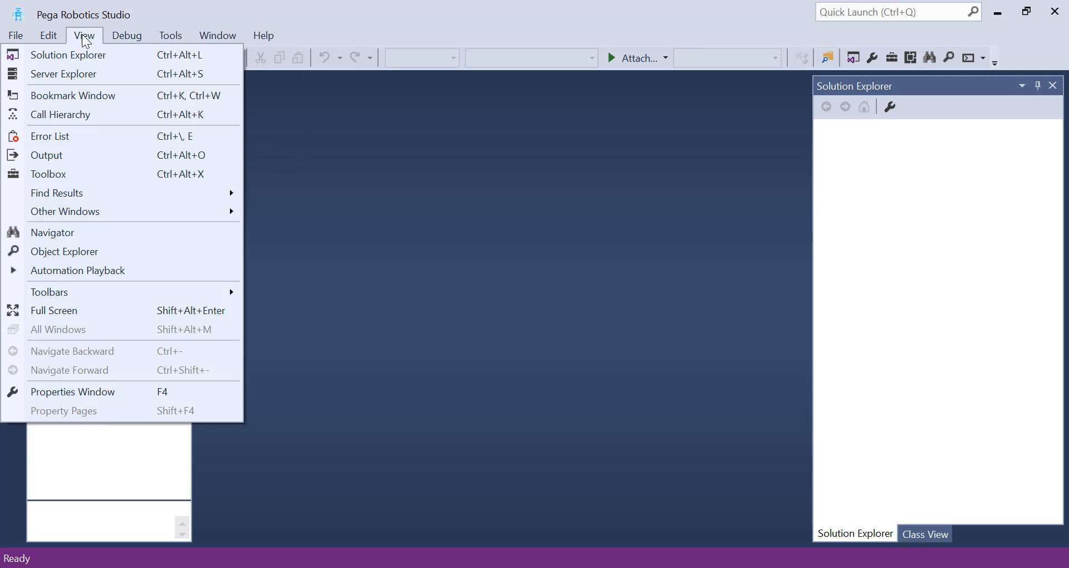
mouse_move(7, 41)
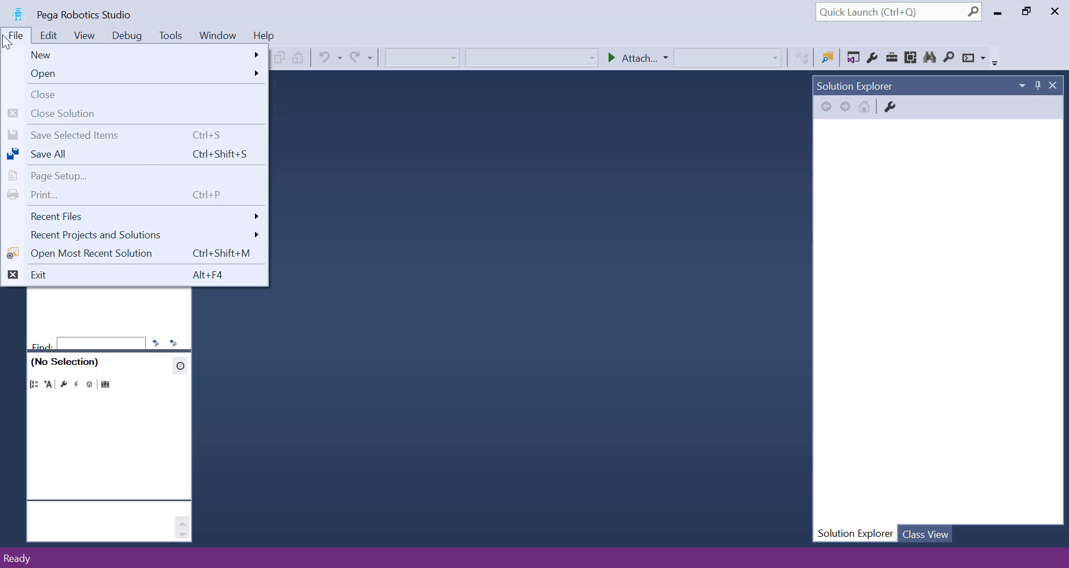
left_click(23, 37)
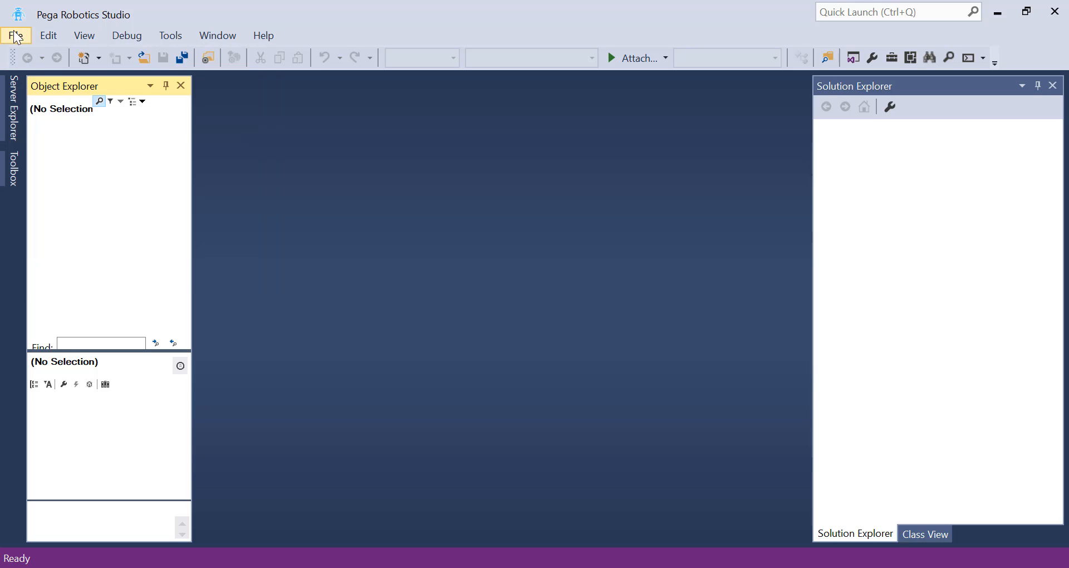
Start a new project and choose the Empty Pega Robotics Project template after comparing it with Pega Robotics Project.
left_click(15, 36)
mouse_move(29, 60)
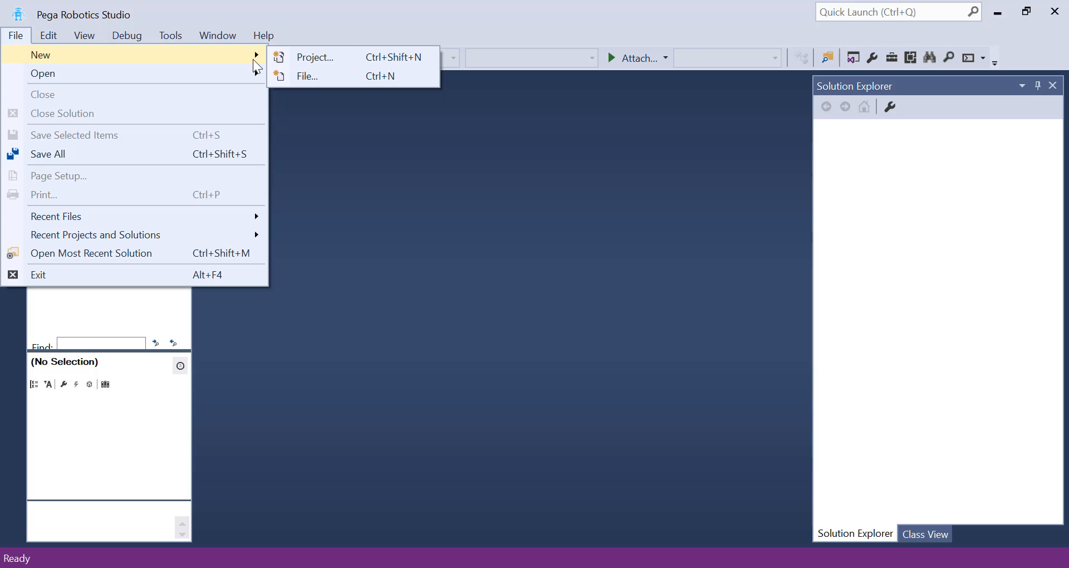
left_click(275, 58)
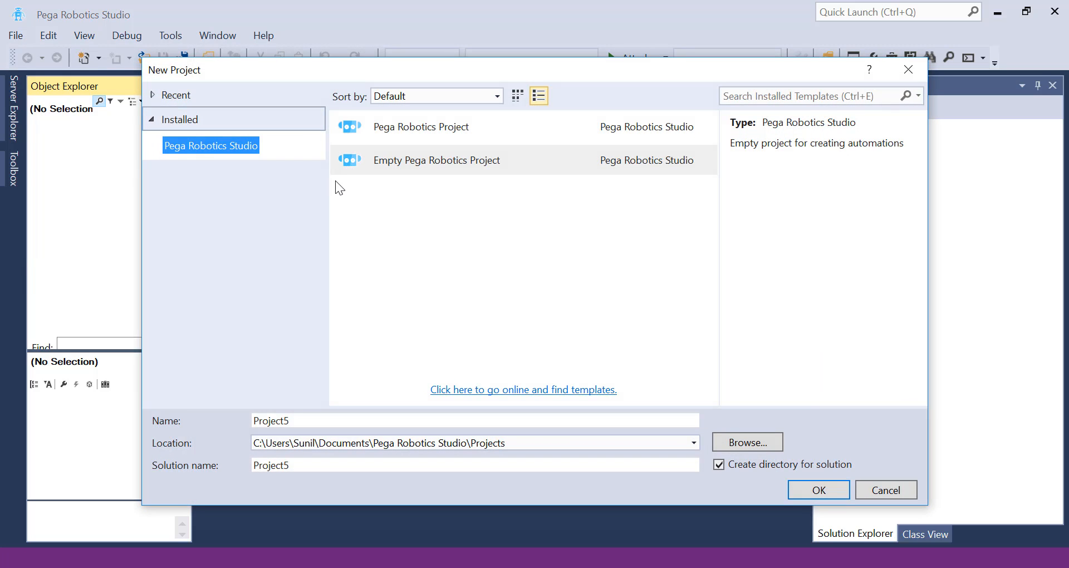
left_click(390, 163)
left_click(413, 138)
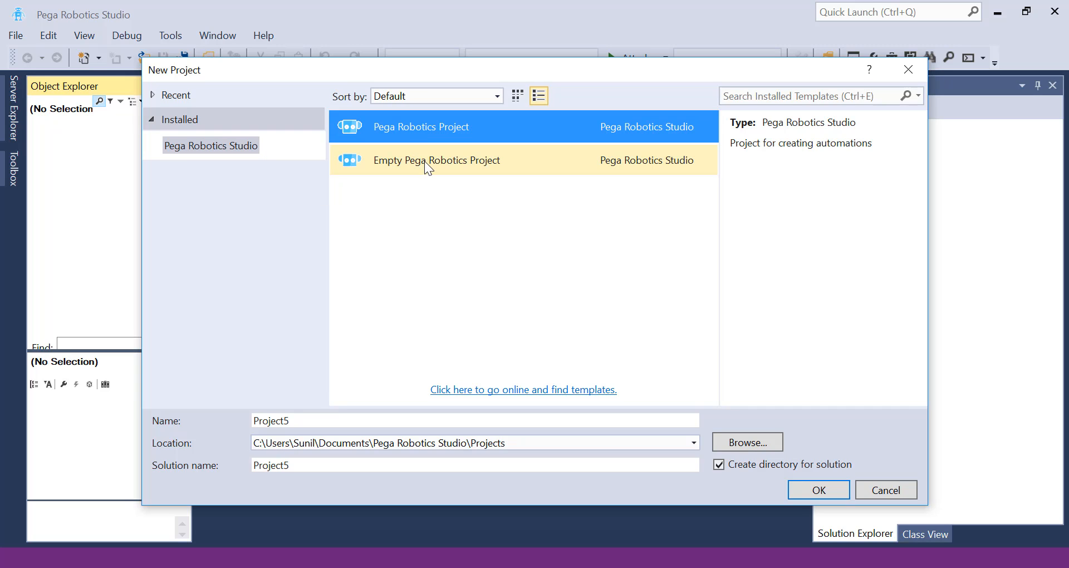
left_click(426, 163)
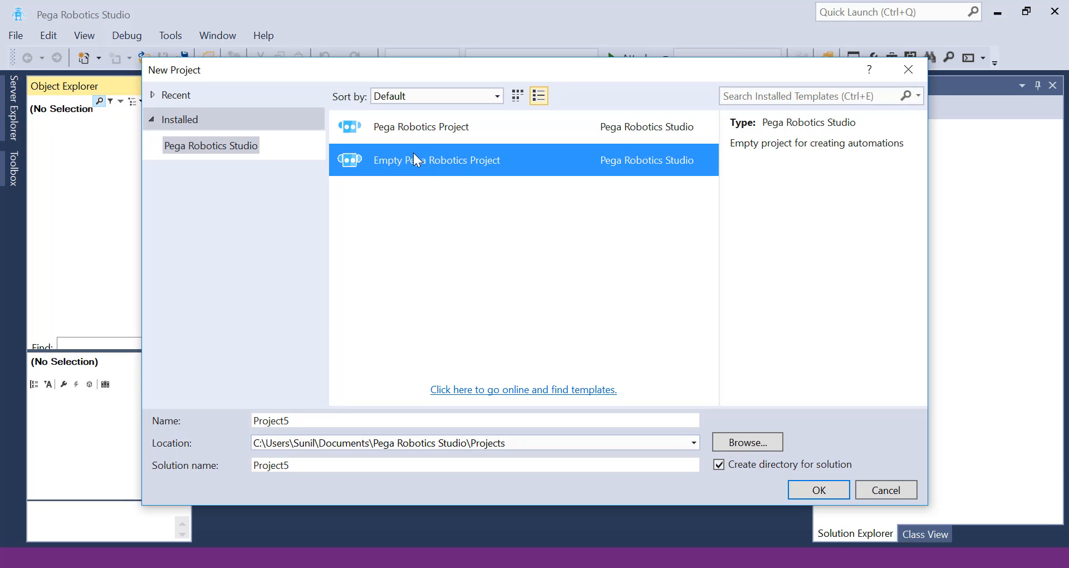
left_click(413, 131)
left_click(408, 159)
left_click(424, 127)
left_click(405, 162)
Name the solution PegaRobotics and create the project with its default name and location.
double_click(327, 464)
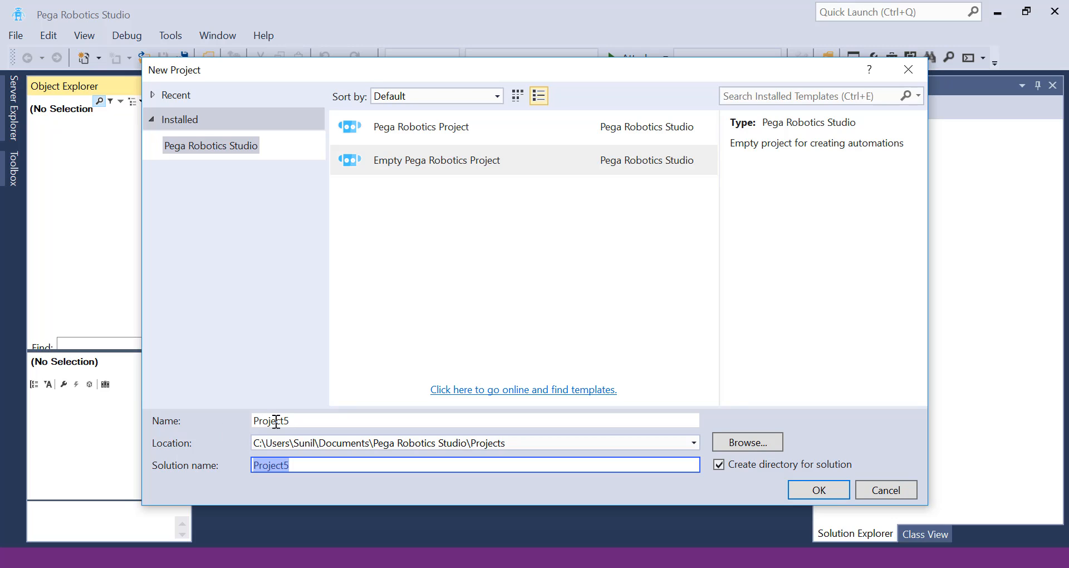
left_click_drag(322, 464, 129, 447)
type("PegaRobotic")
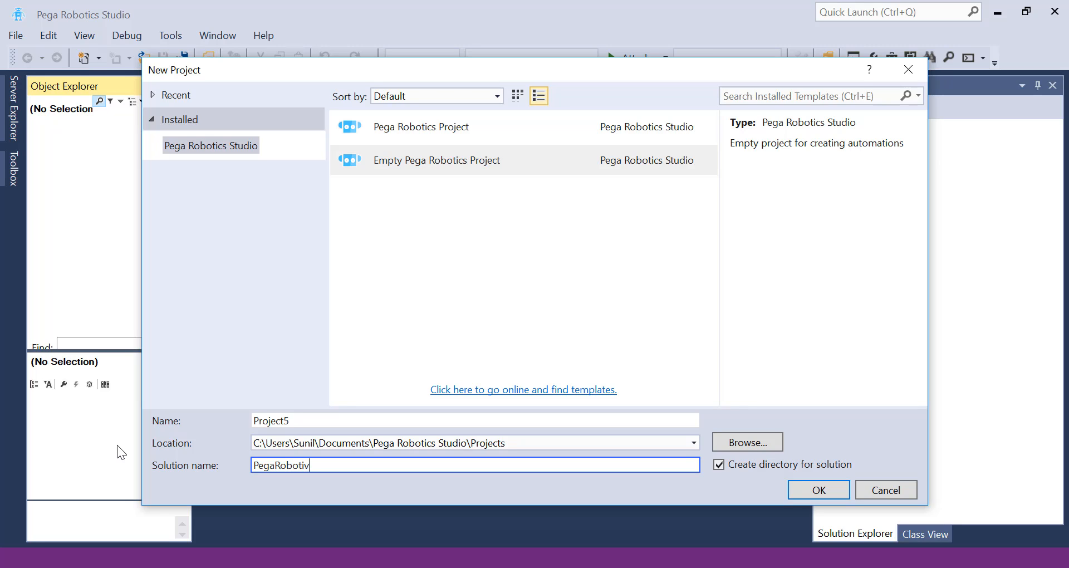
type("s")
left_click(828, 496)
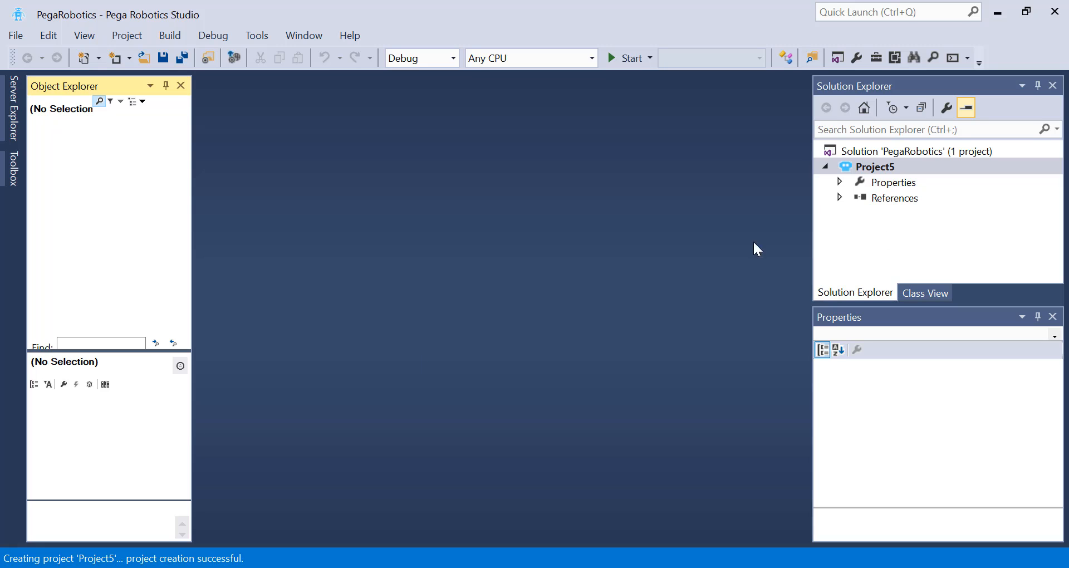
Open the dialog for adding a new item to Project5.
left_click(888, 167)
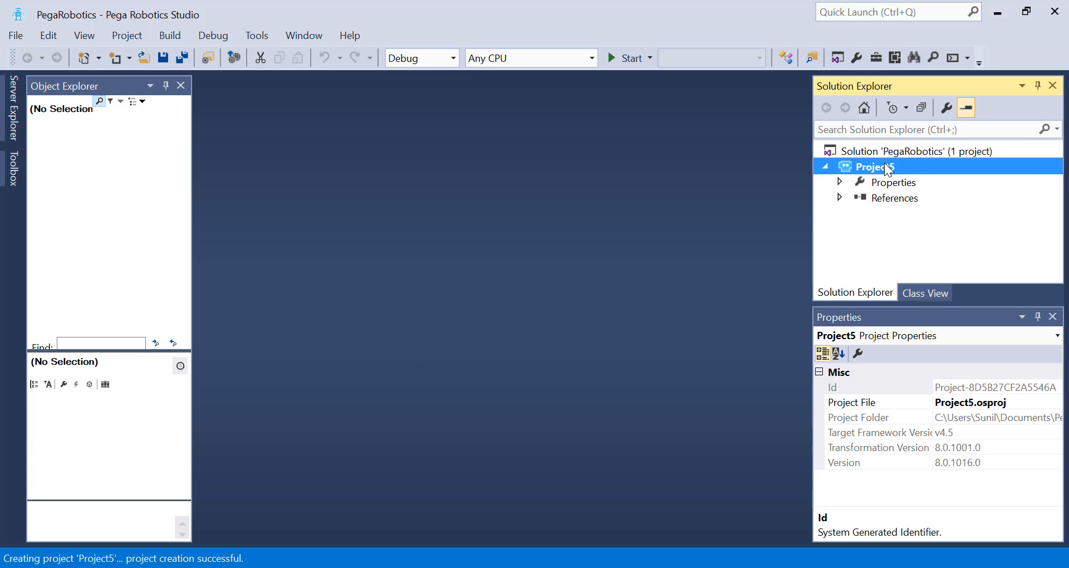
right_click(888, 167)
mouse_move(770, 234)
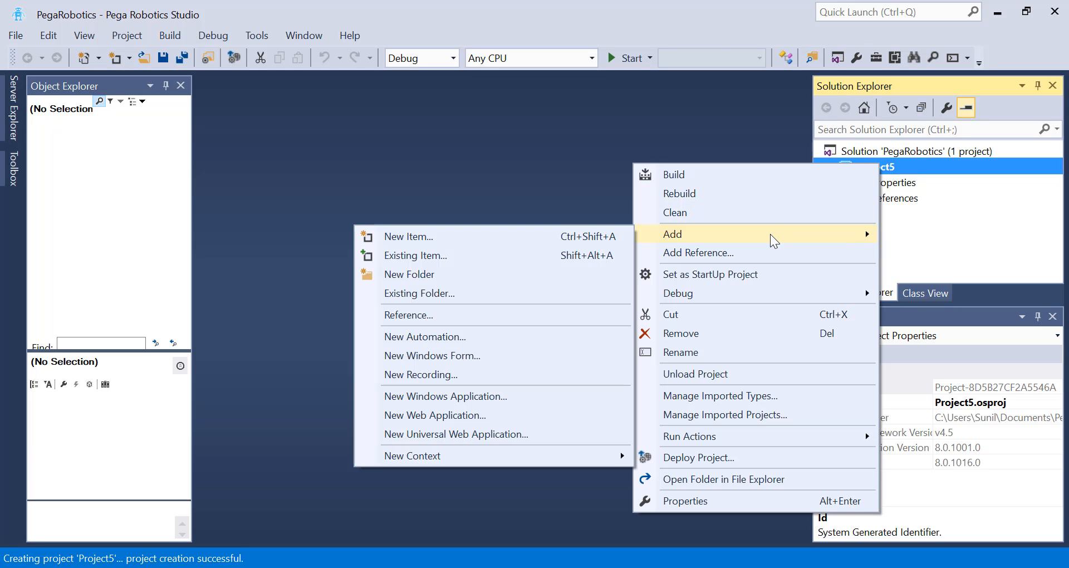
left_click(525, 237)
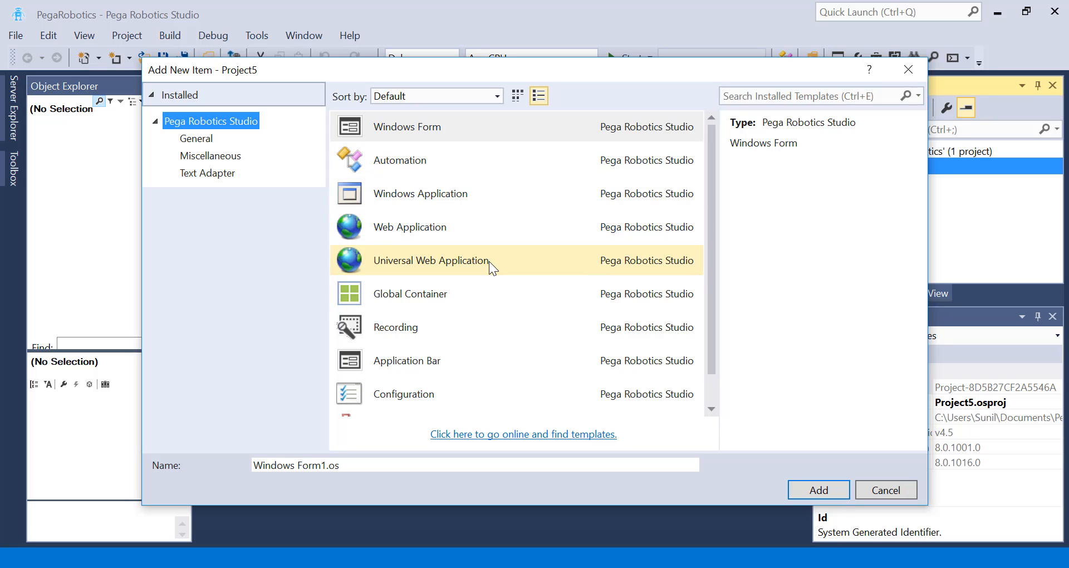
Examine the available item templates, including Windows Form, Automation, Windows Application and Web Application.
left_click(376, 197)
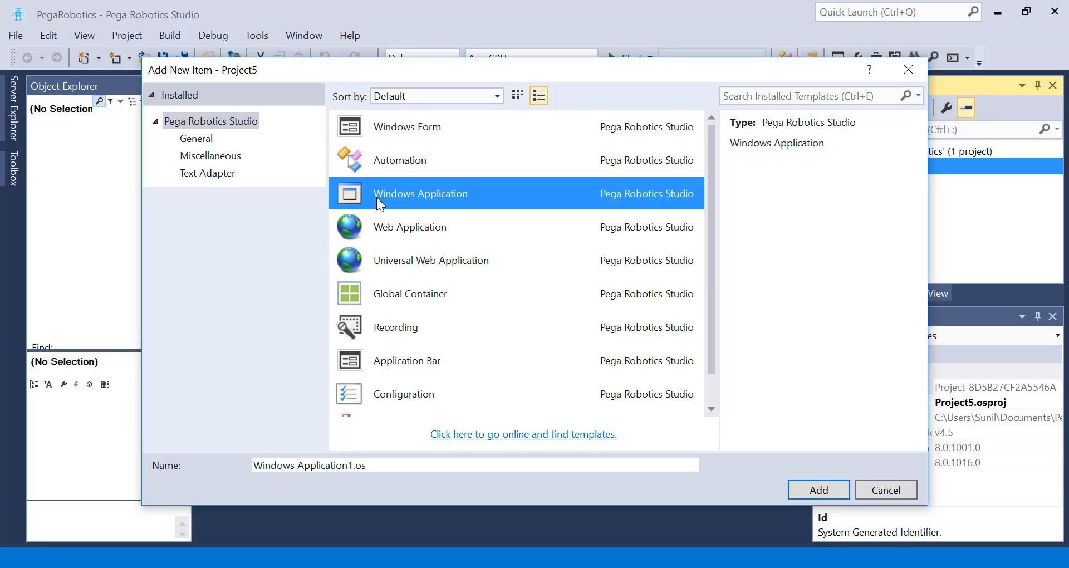
left_click(393, 223)
left_click(416, 162)
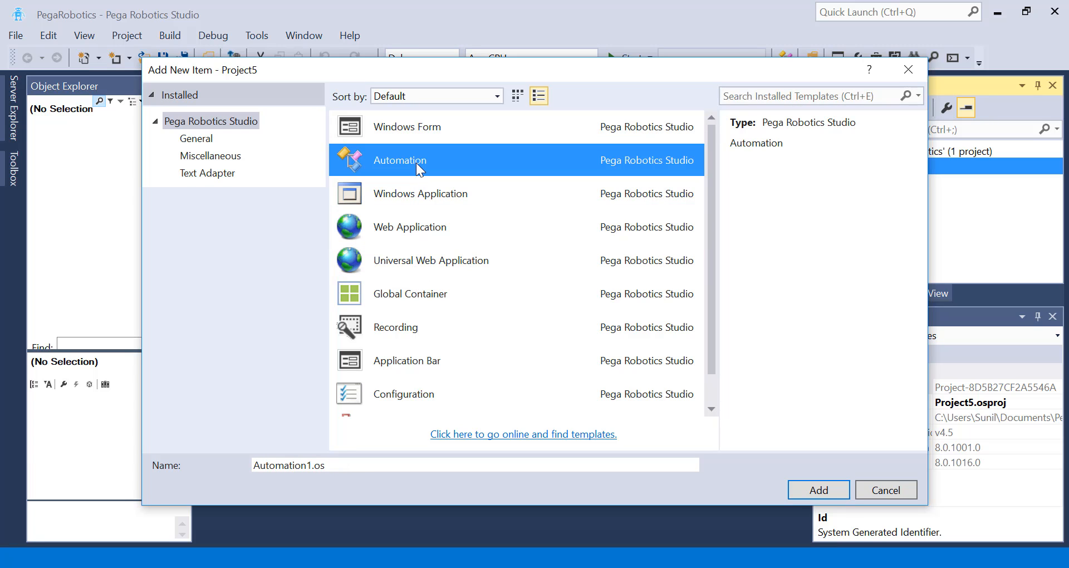
left_click(445, 131)
scroll(705, 323, "down", 1)
left_click_drag(705, 323, 706, 151)
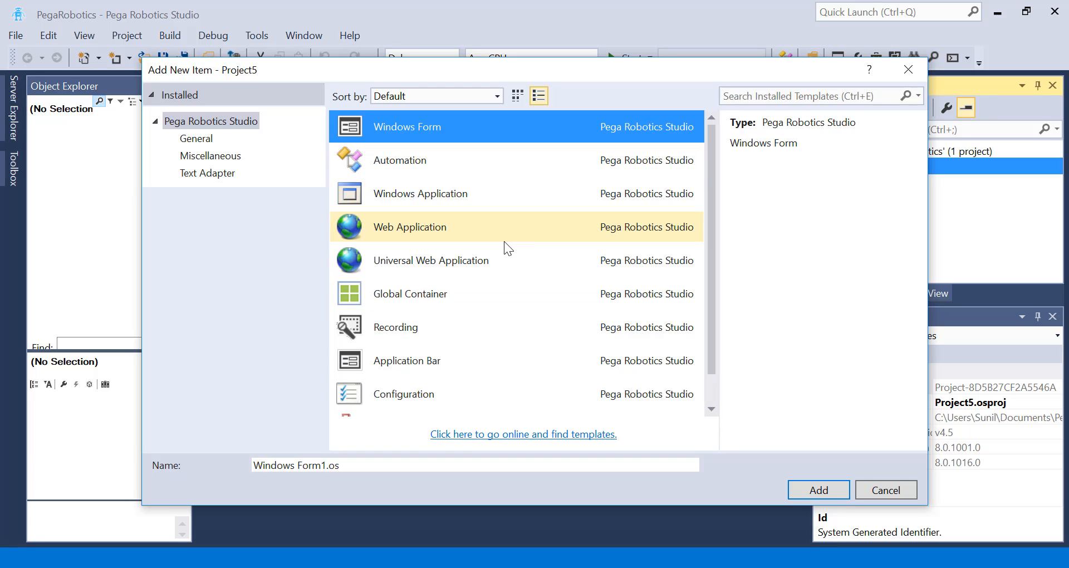
left_click(466, 202)
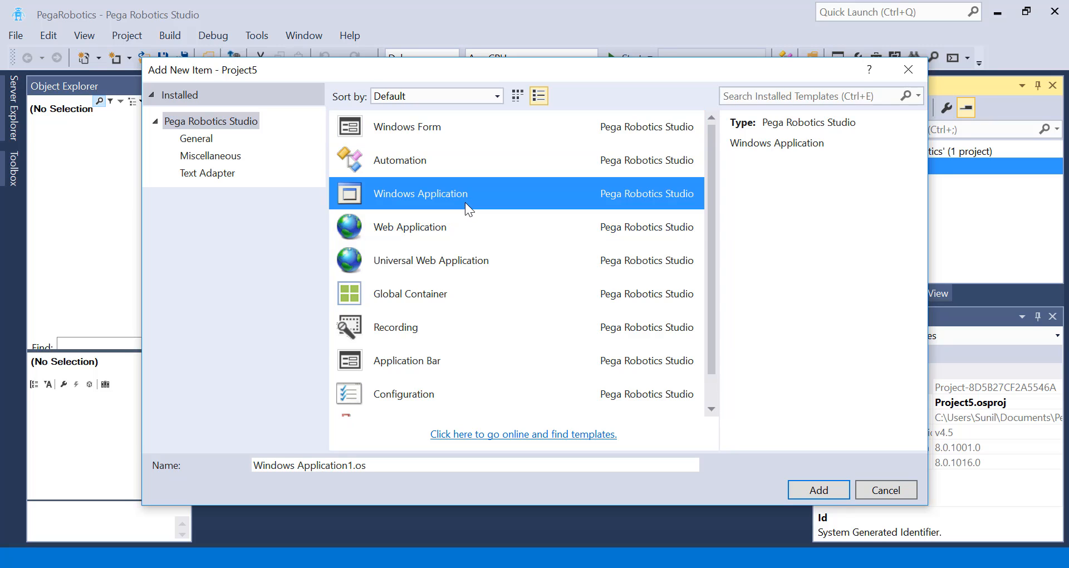
left_click(463, 225)
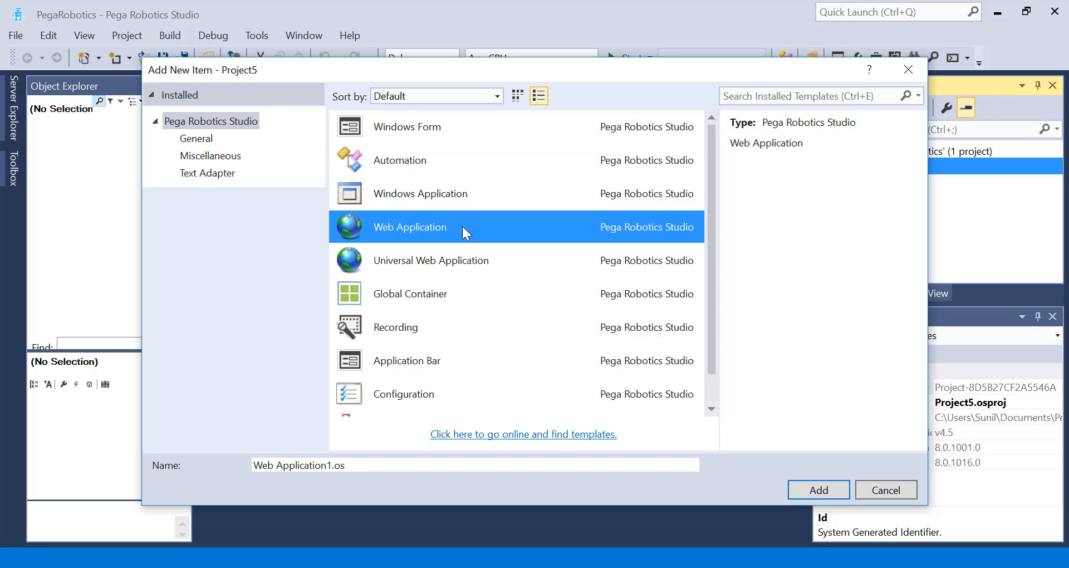
left_click(421, 207)
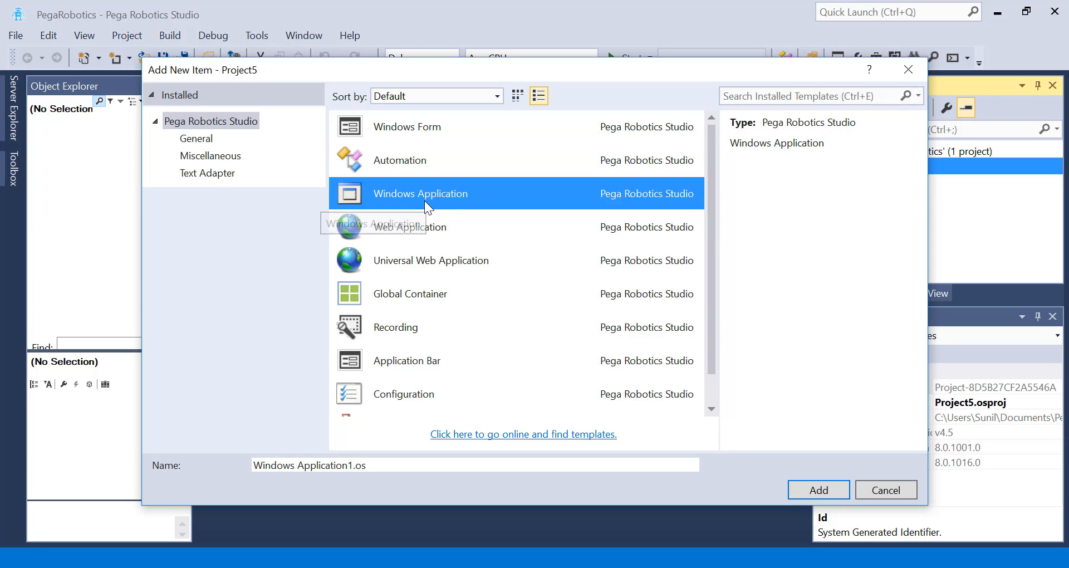
left_click(425, 227)
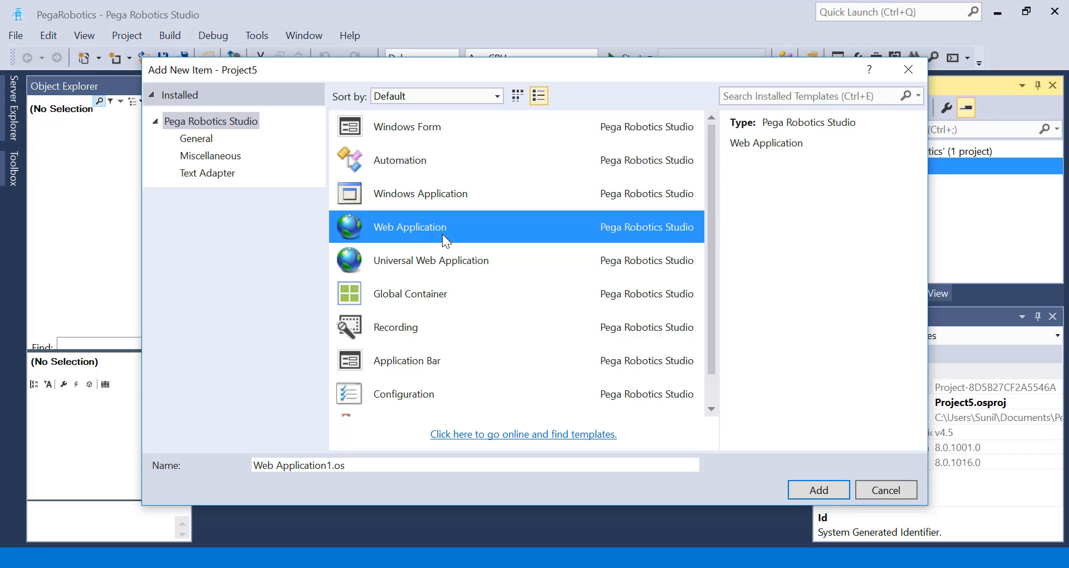
Compare the Automation, Windows Application and Web Application templates, and add a Windows Application item named Windows Application1.os to Project5.
left_click(419, 173)
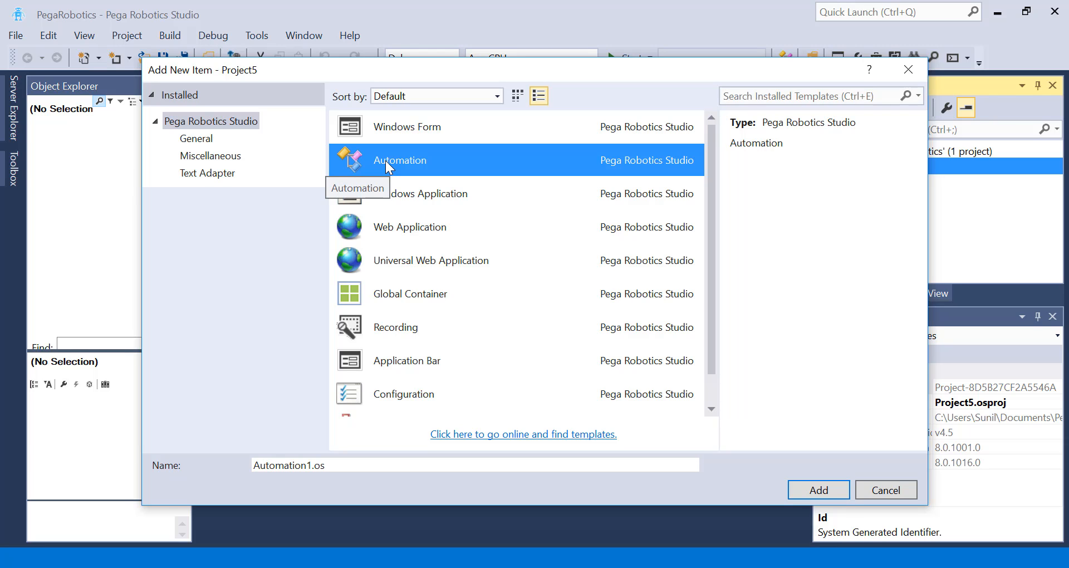
left_click(410, 195)
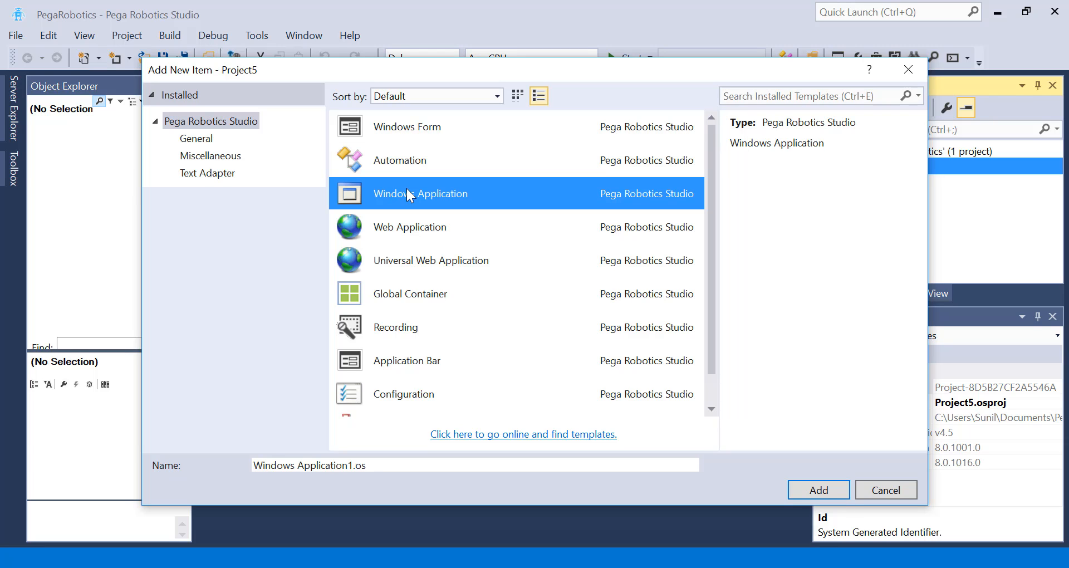
left_click(417, 236)
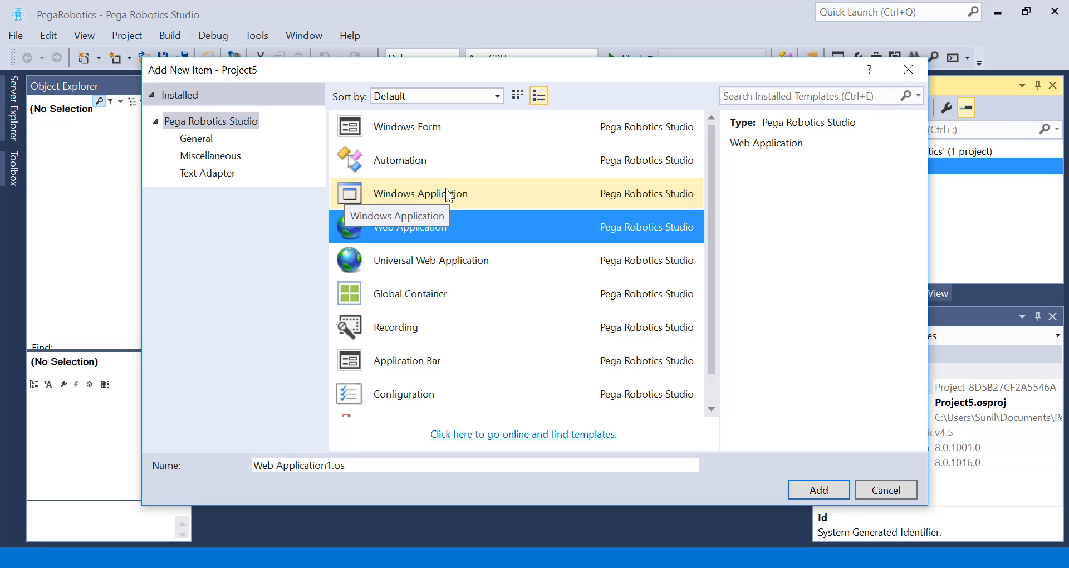
left_click(430, 172)
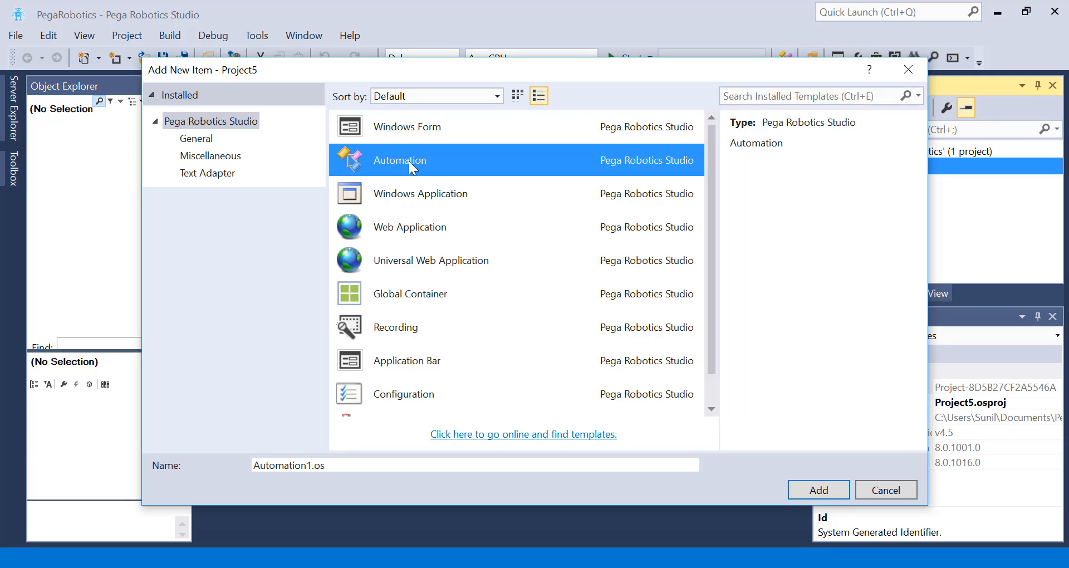
left_click(411, 196)
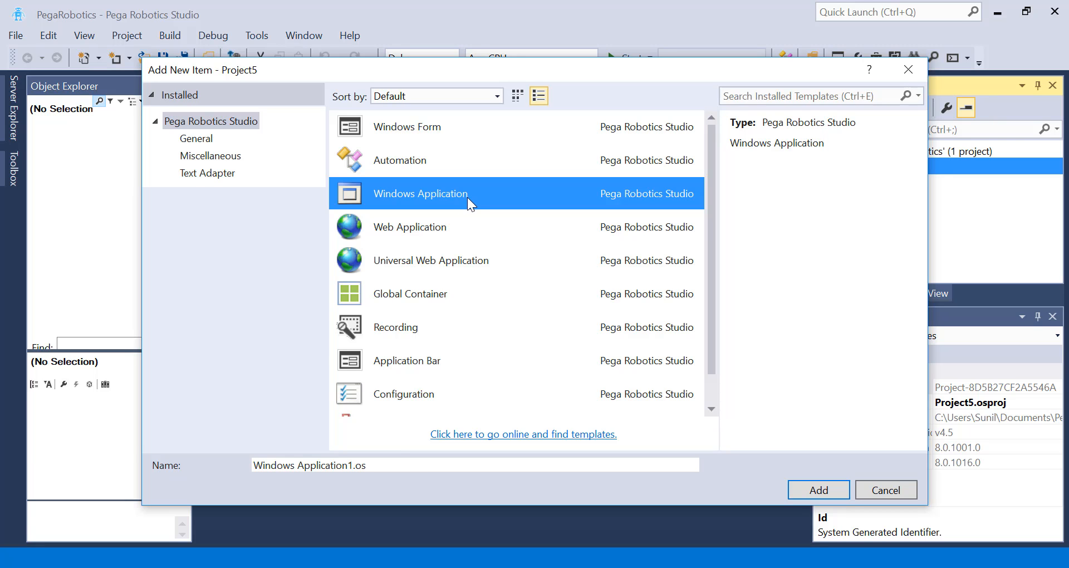
double_click(429, 196)
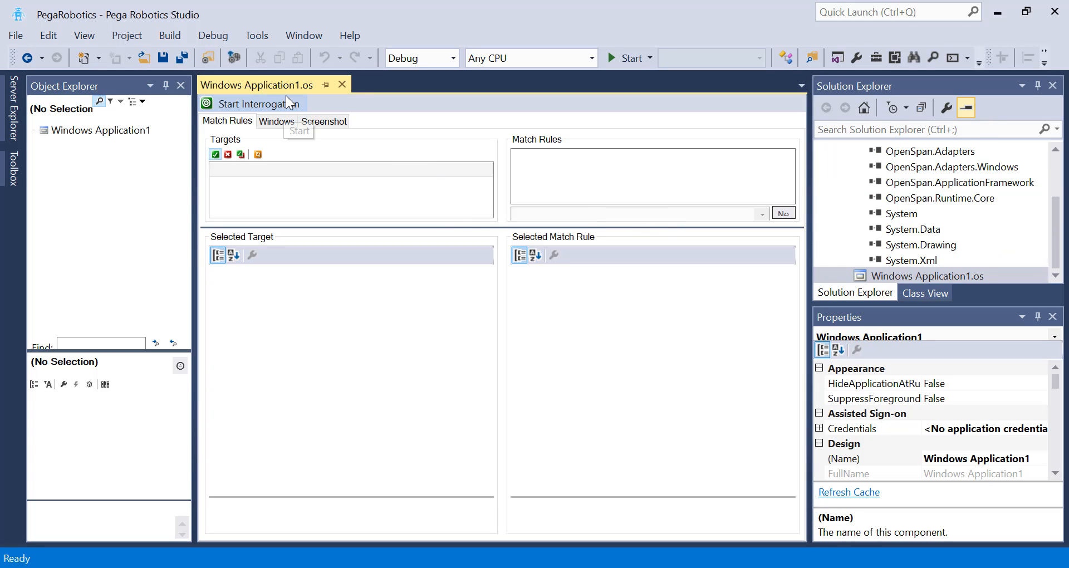
Open Windows Application1.os from the solution and bring up its component properties.
left_click(1054, 216)
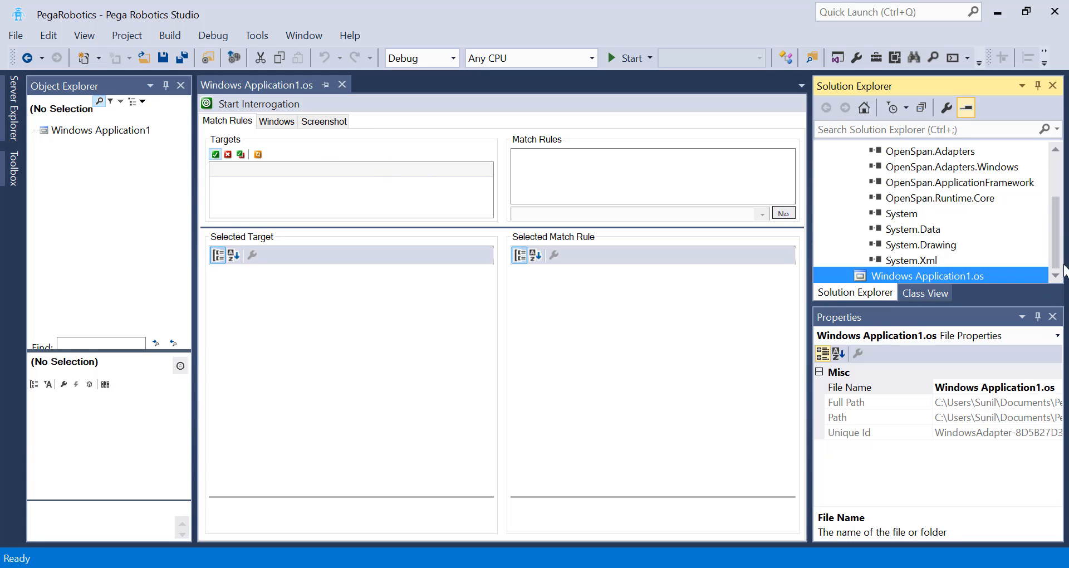
double_click(978, 275)
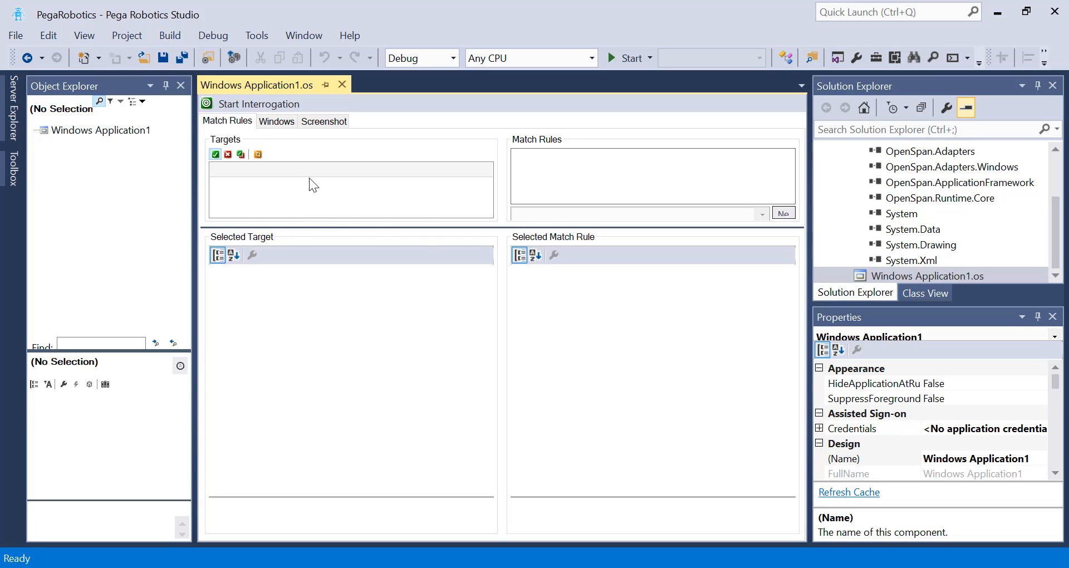
left_click_drag(1056, 381, 1060, 440)
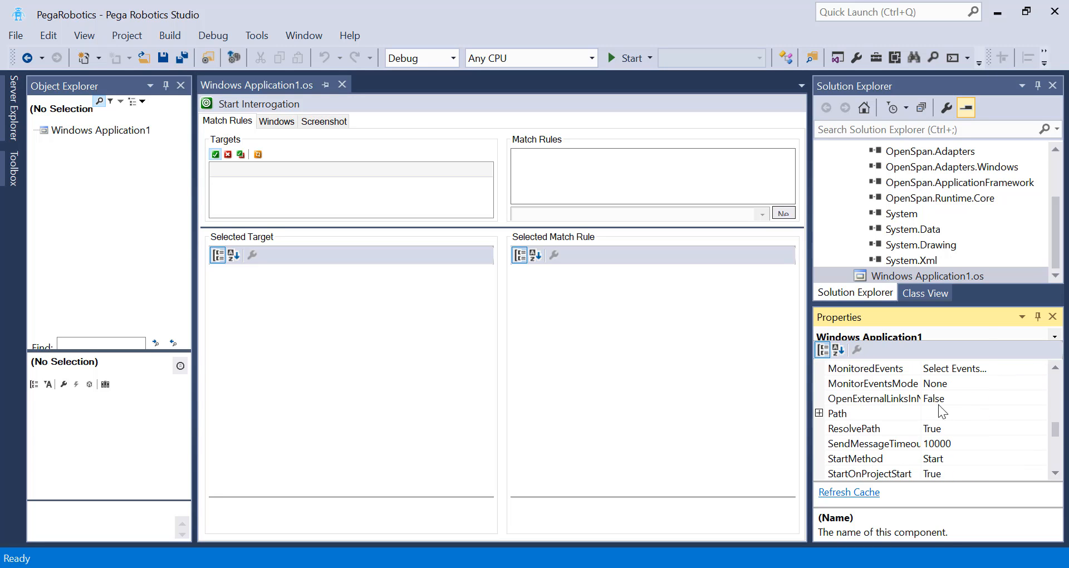
Set the Path property of Windows Application1 to C:\Windows\System32\calc.exe by browsing for the executable.
left_click(933, 413)
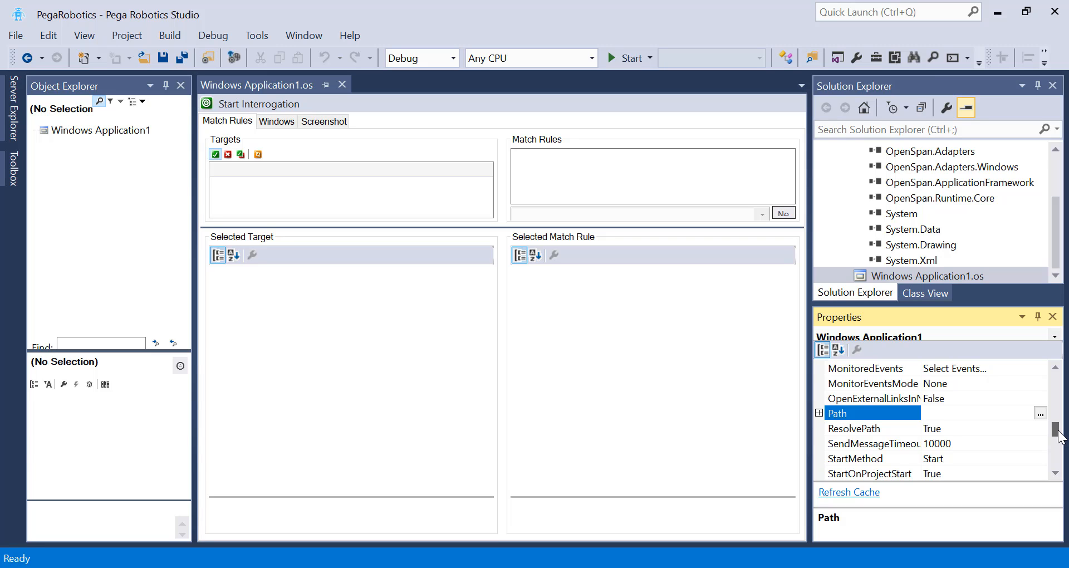
left_click(1040, 415)
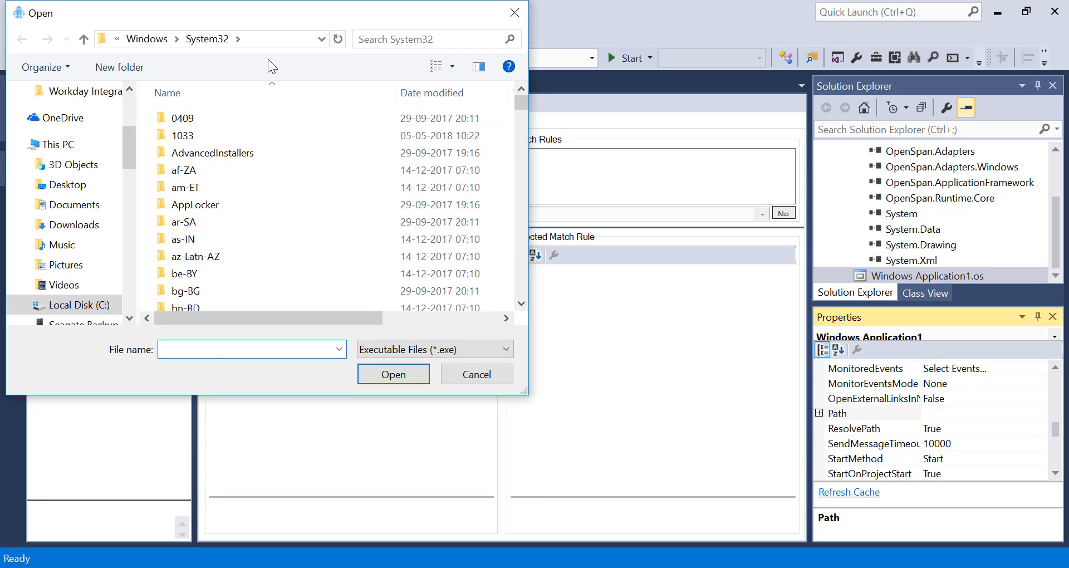
left_click(261, 38)
left_click(127, 35)
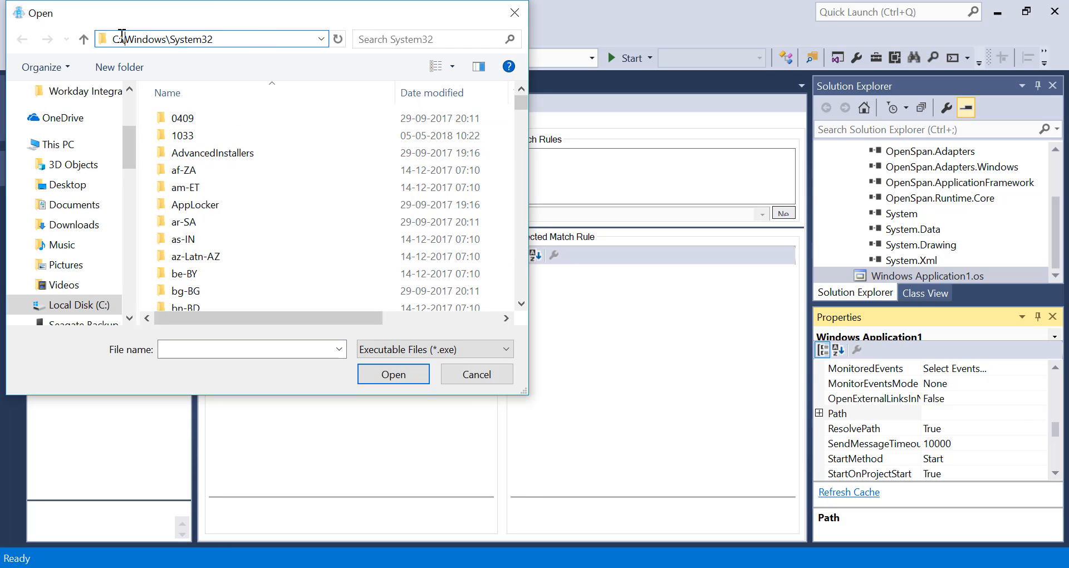
left_click(149, 39)
left_click(253, 261)
type("cat")
key("c")
key("c")
key("c")
key("c")
key("c")
key("c")
key("c")
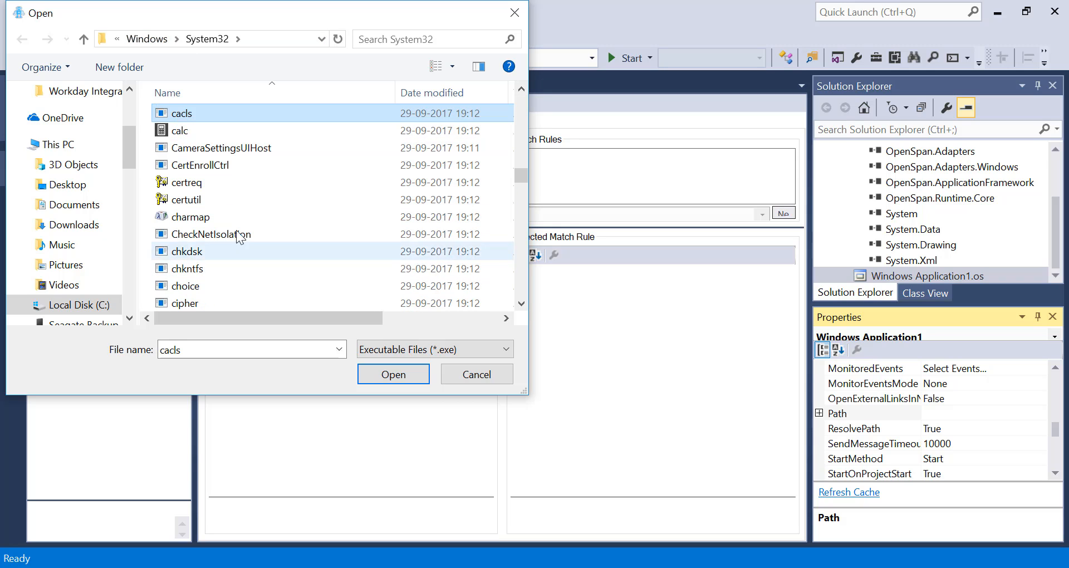
left_click(191, 132)
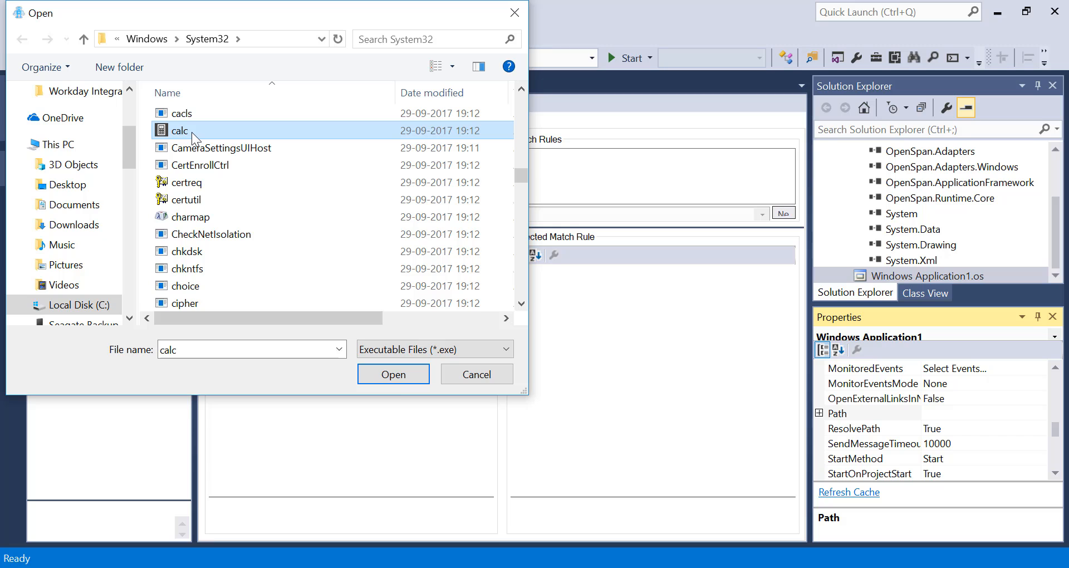
left_click(392, 376)
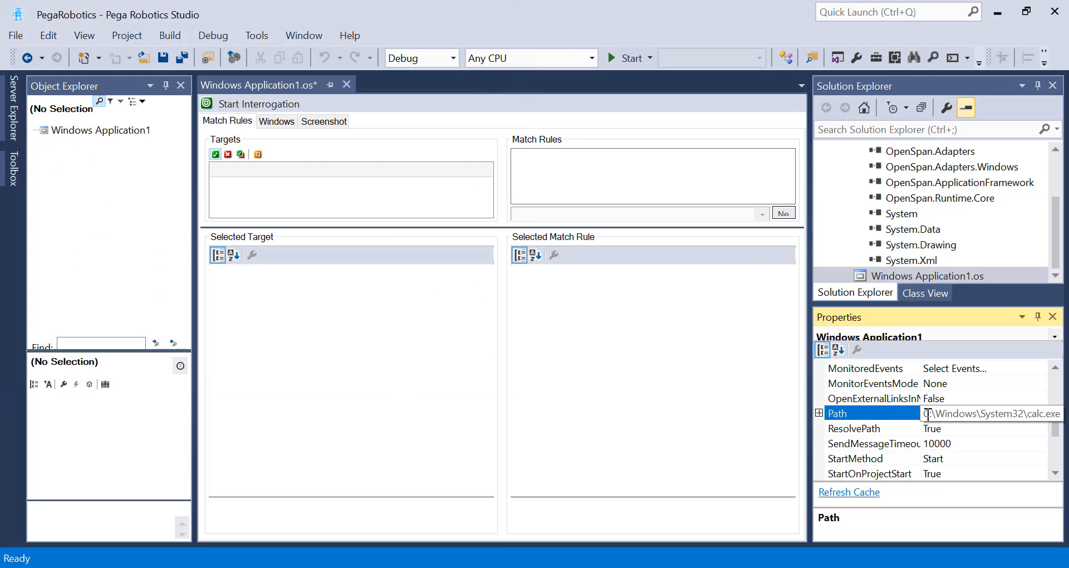
Save Windows Application1.os and start interrogation of the Calculator application.
left_click(743, 327)
key("ctrl+s")
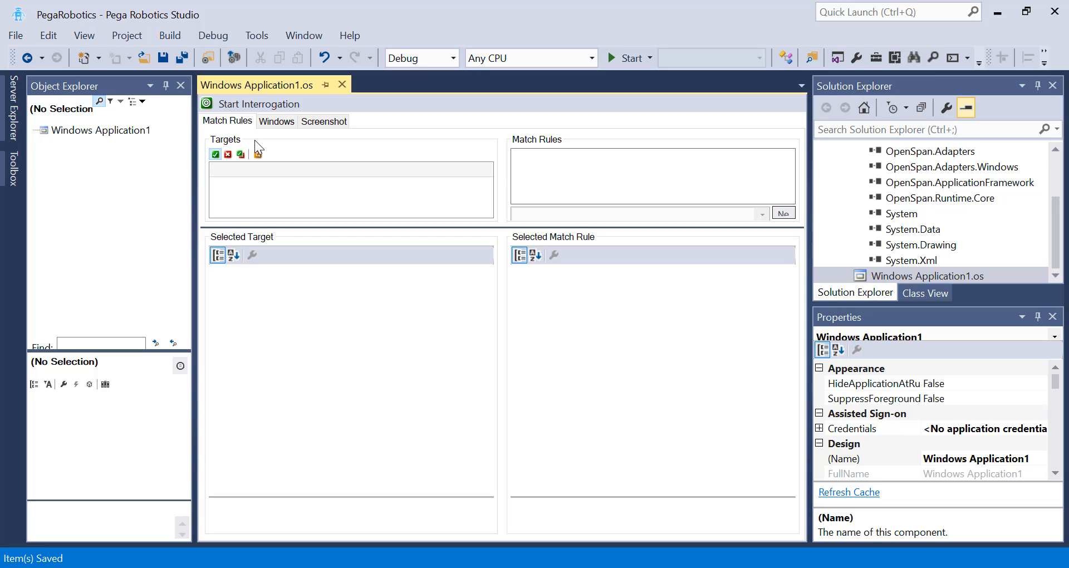
left_click(212, 103)
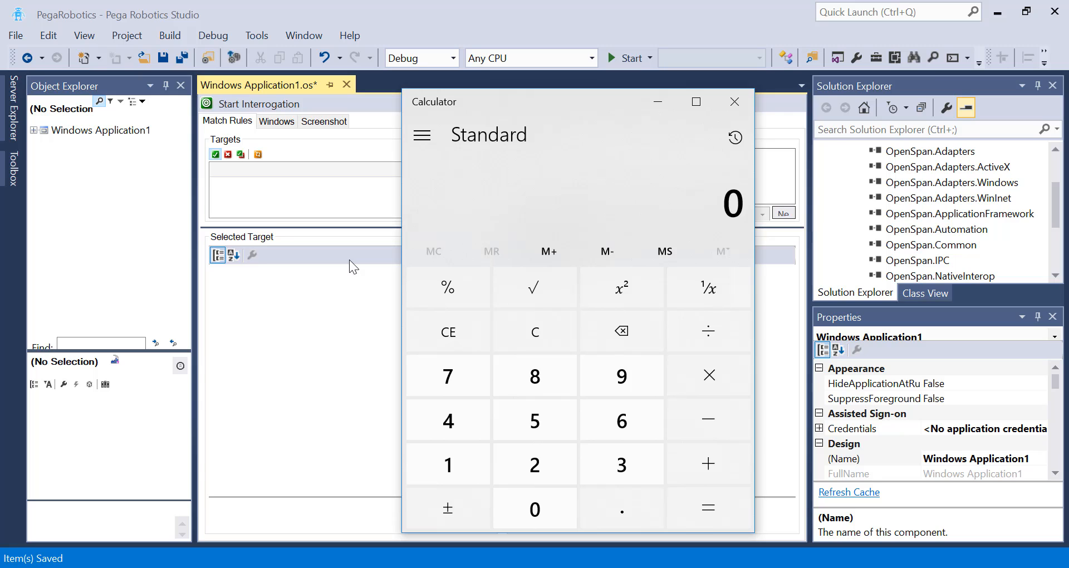
Examine the new-item templates for Project5, including Automation, Service, Recording and Windows Form, and close the dialog without adding anything.
left_click_drag(1057, 205, 1056, 177)
right_click(918, 167)
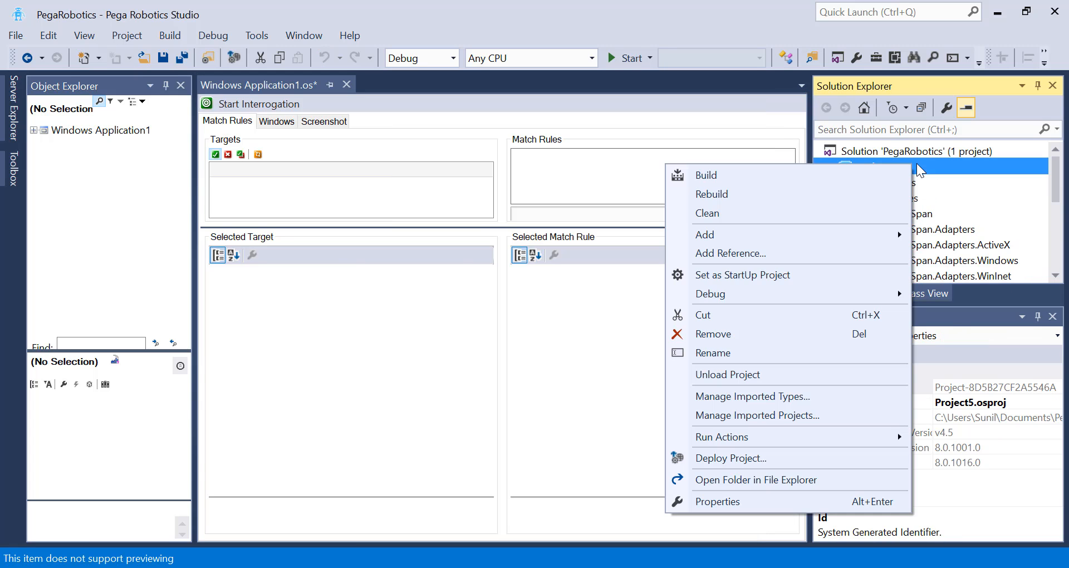
mouse_move(750, 238)
left_click(565, 243)
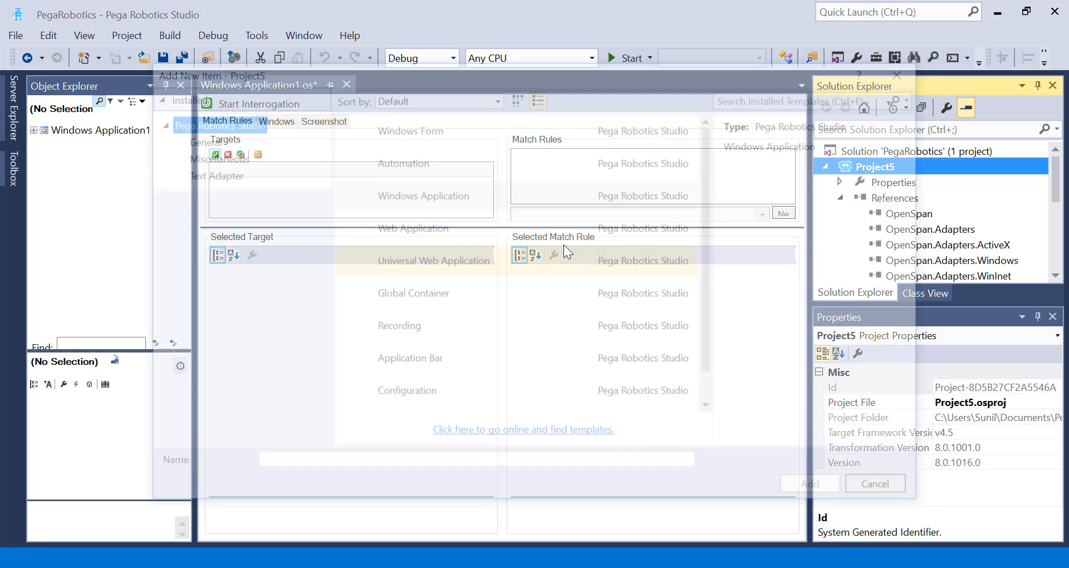
left_click(411, 161)
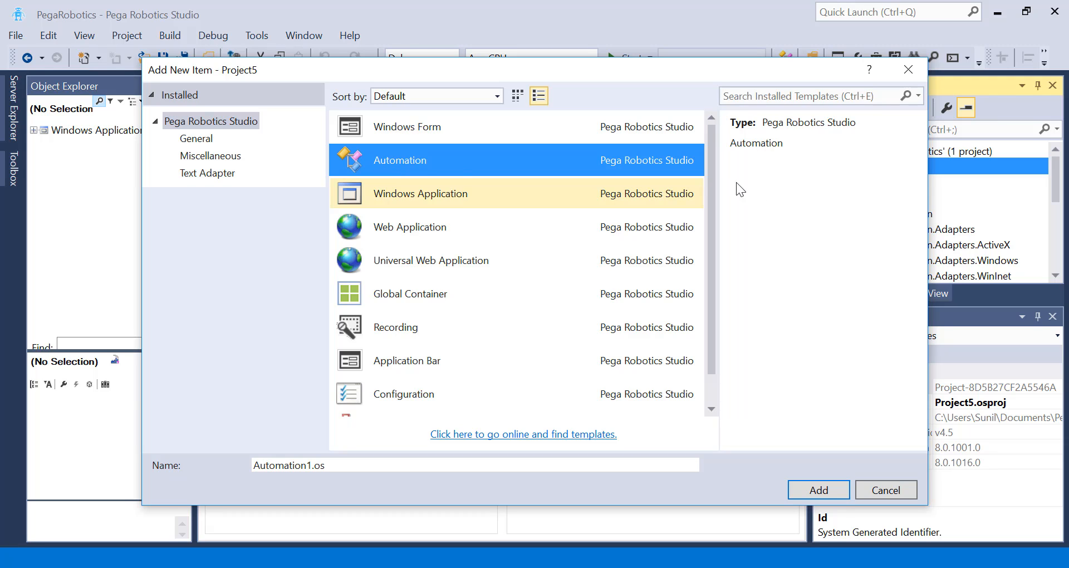
scroll(714, 182, "down", 1)
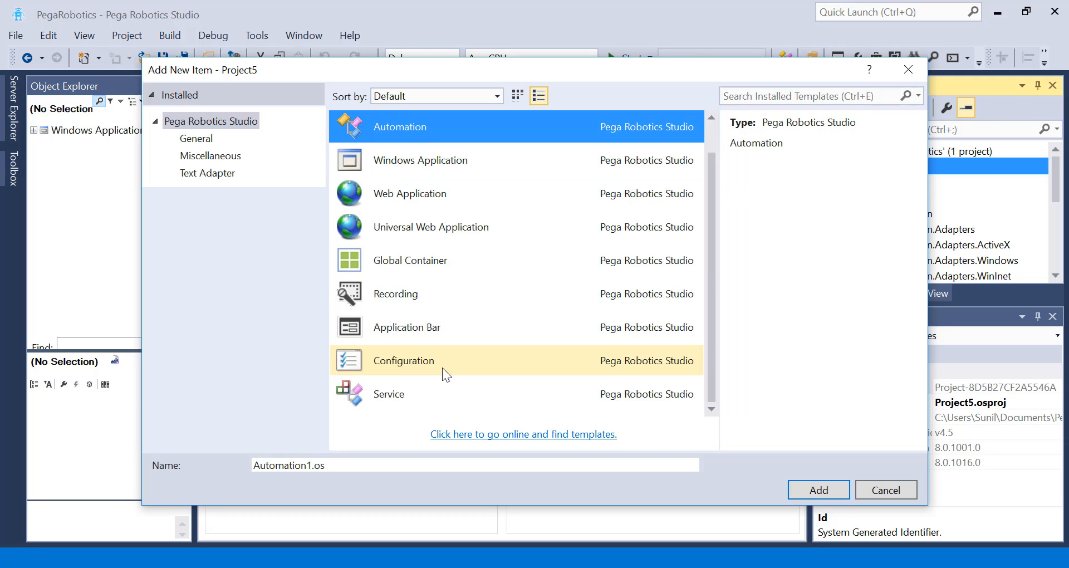
left_click(440, 390)
left_click(409, 298)
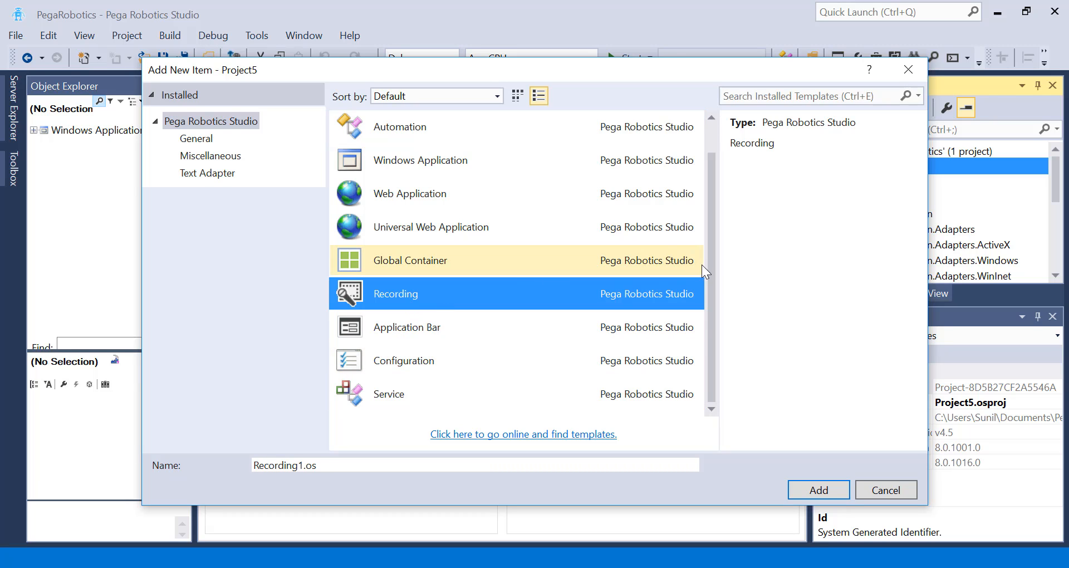
left_click_drag(710, 265, 704, 186)
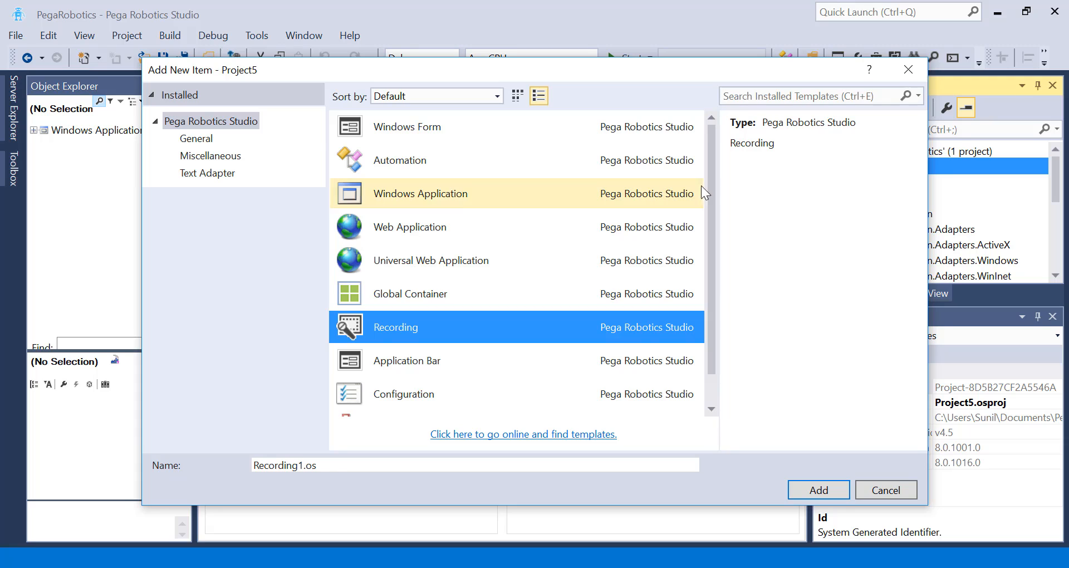
left_click(571, 139)
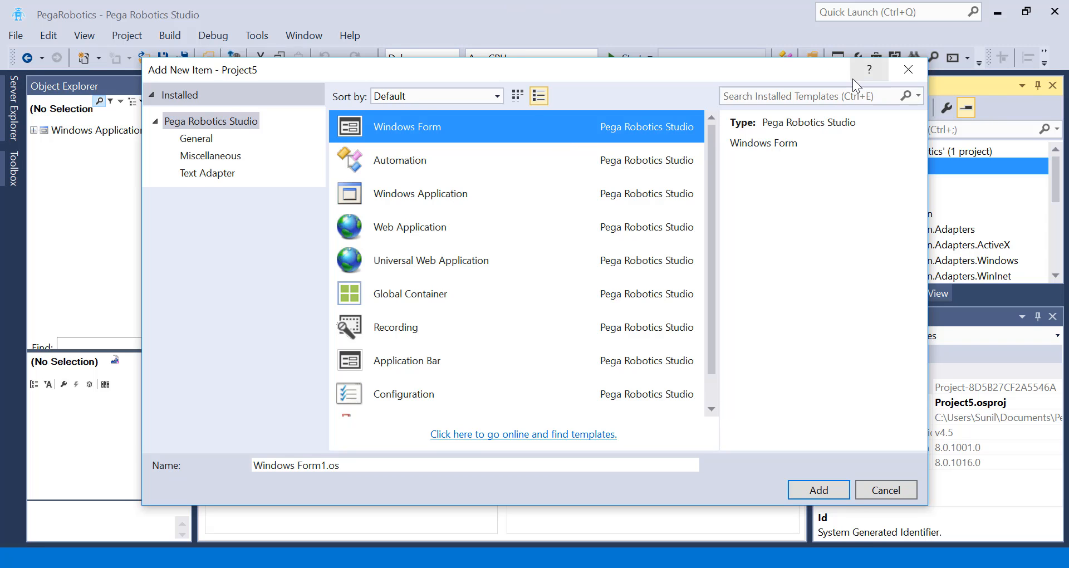
left_click(908, 70)
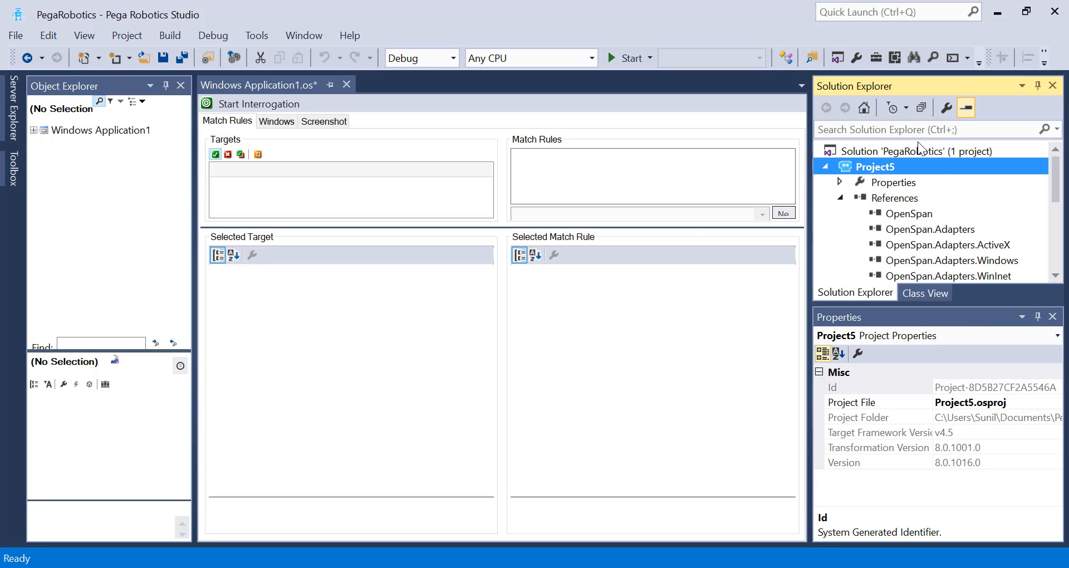
Add a Web Application item named Web Application1.os to Project5.
right_click(919, 165)
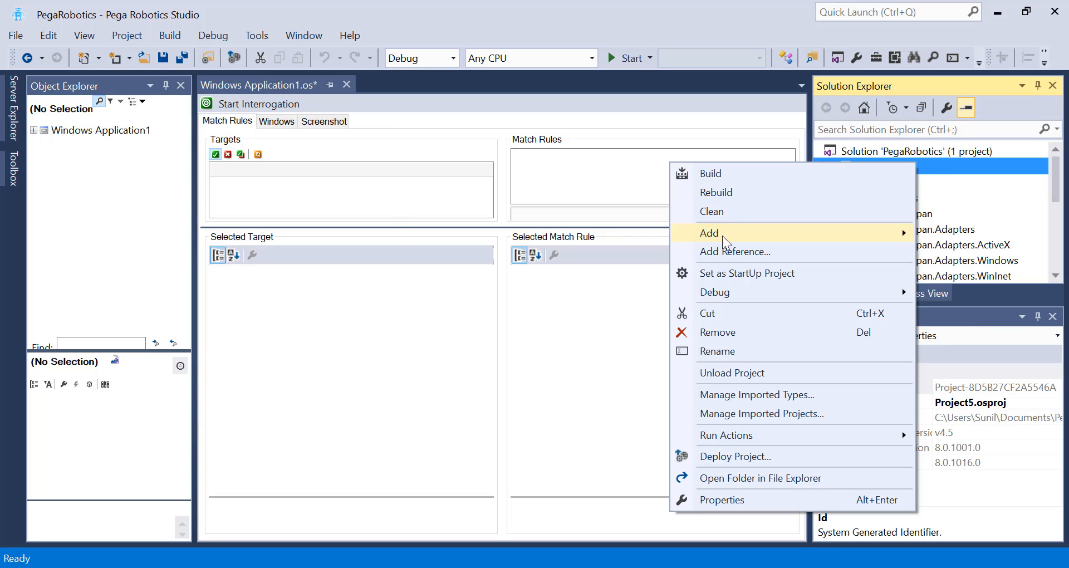
mouse_move(721, 231)
left_click(489, 236)
left_click(376, 222)
double_click(376, 223)
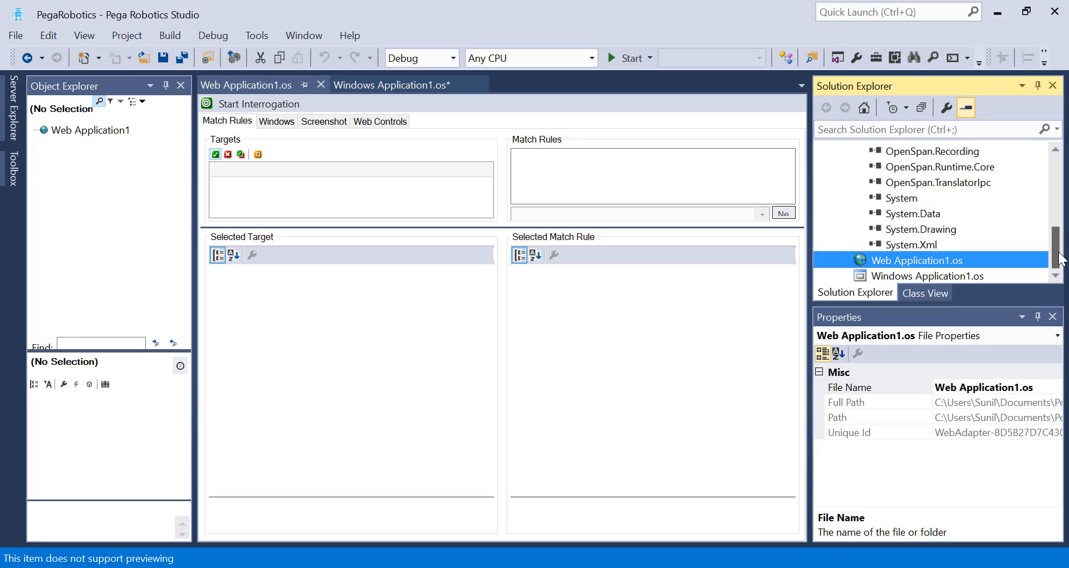
Open Web Application1.os and its StartPage property for editing.
double_click(1008, 261)
left_click_drag(1056, 393, 1055, 450)
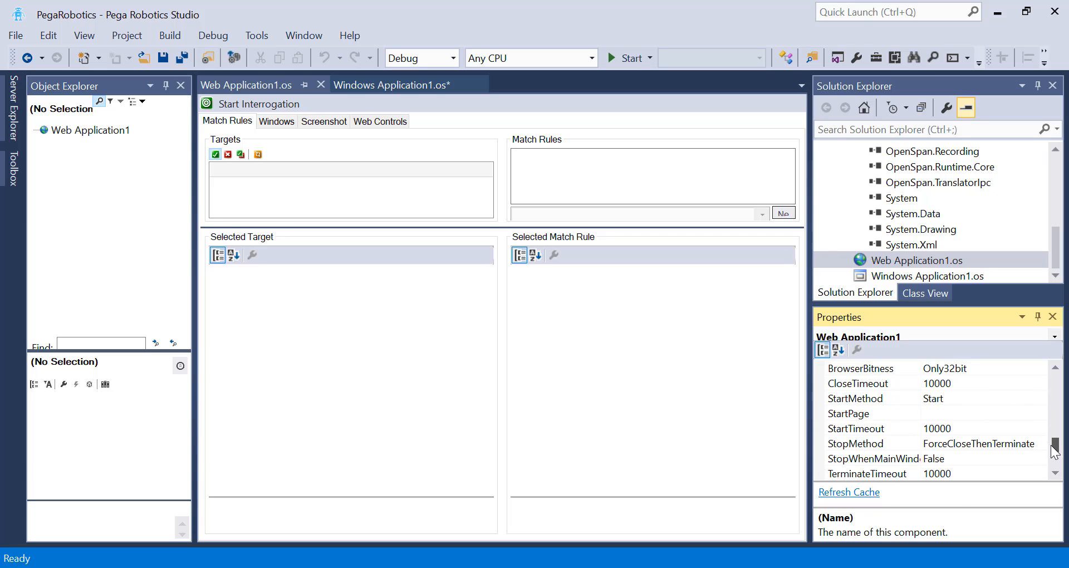
left_click(949, 414)
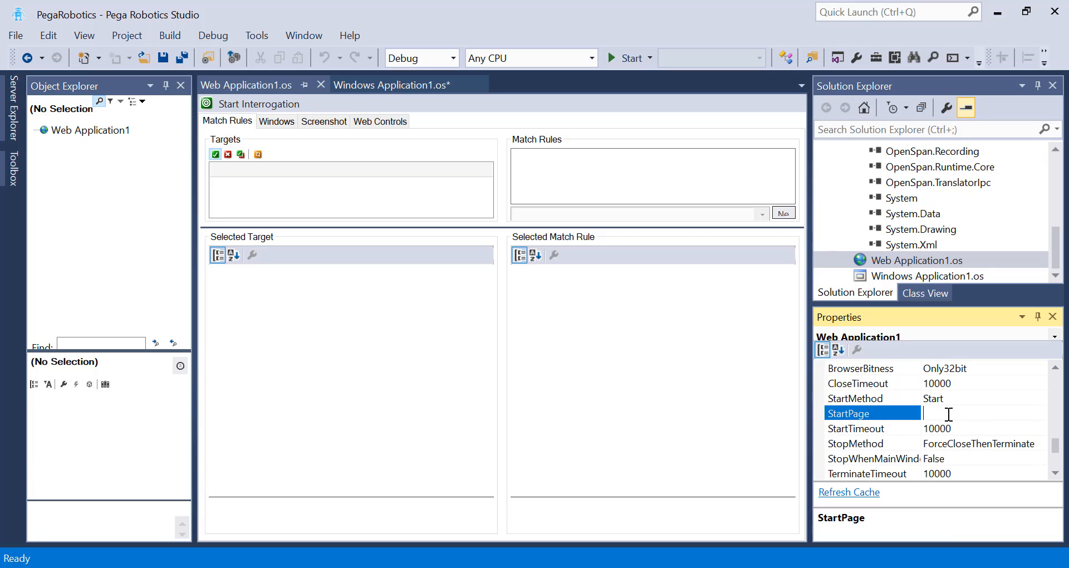